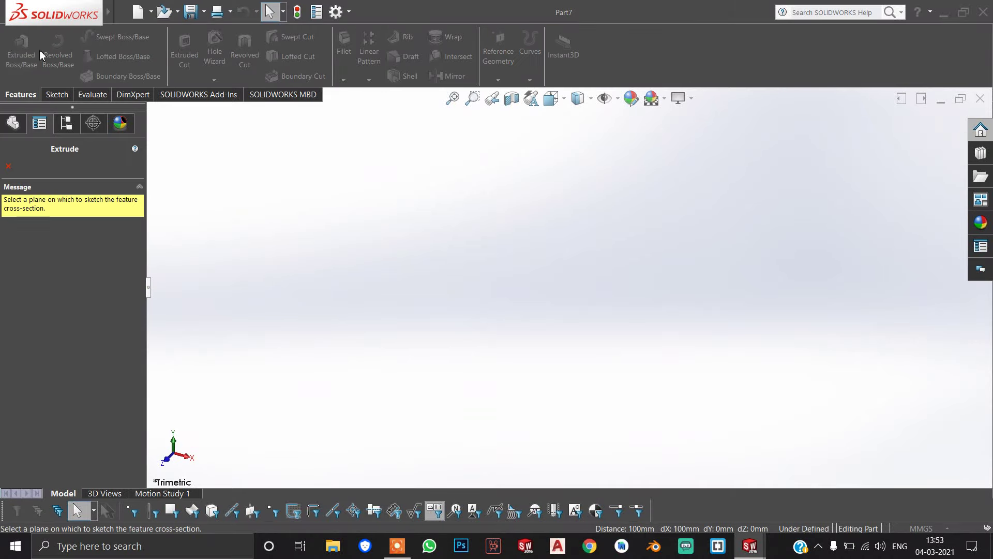
- Start a Top Plane sketch with two 100 mm horizontal lines running left and right from the origin
click(723, 280)
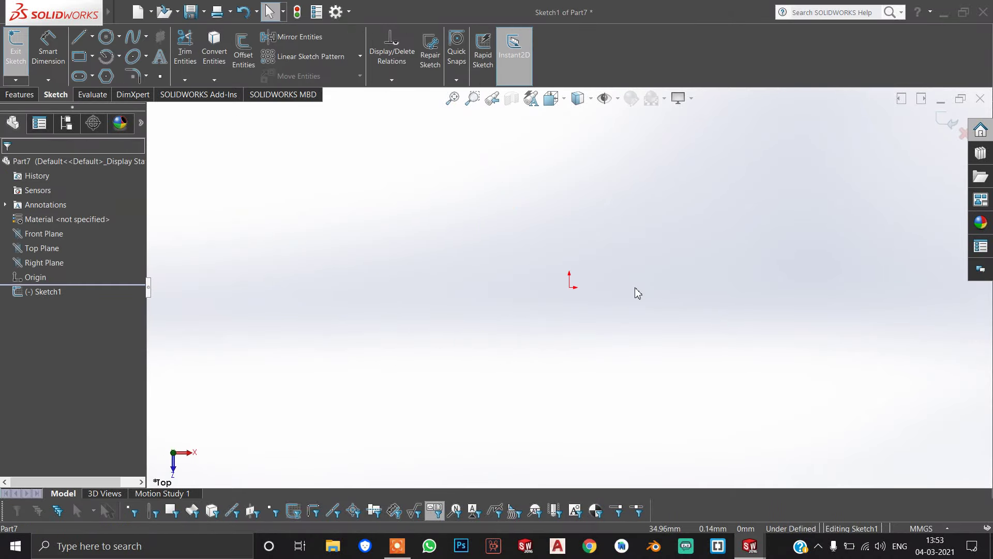
click(82, 32)
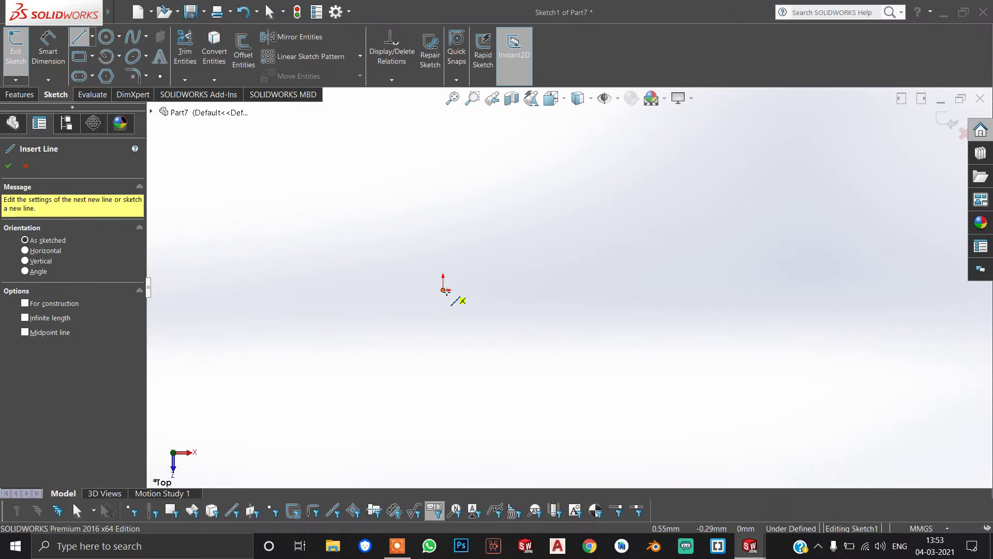
click(444, 290)
click(654, 289)
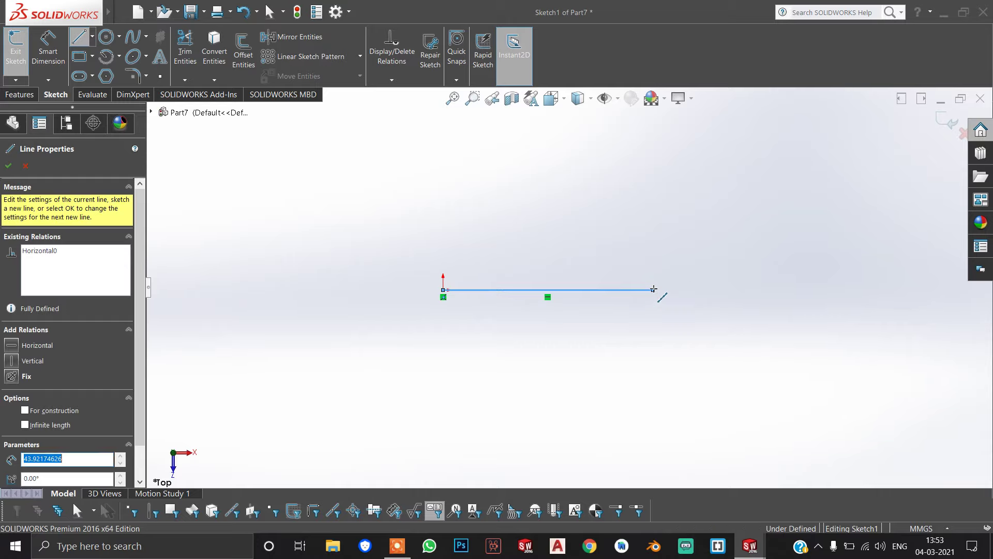
key(Return)
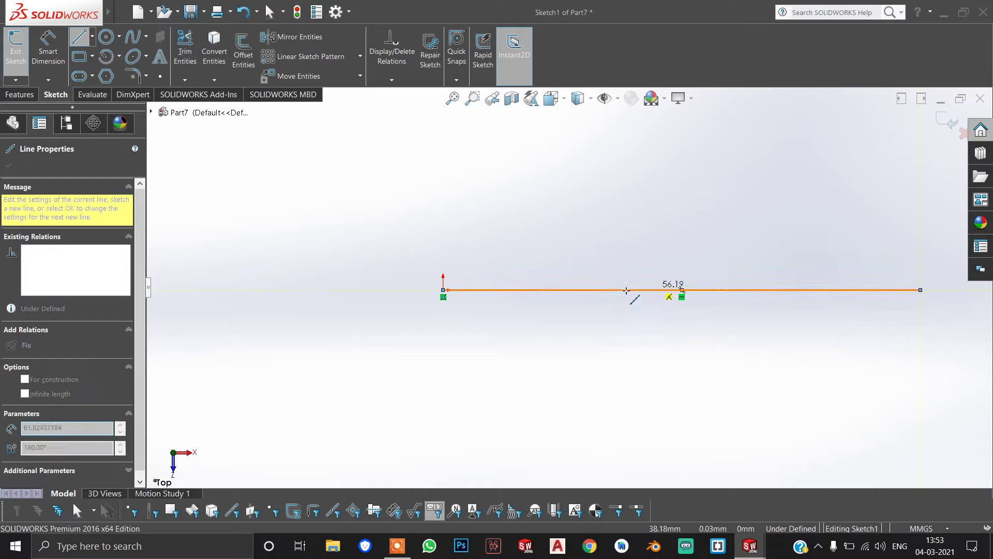
scroll(636, 269, up, 3)
key(Escape)
key(l)
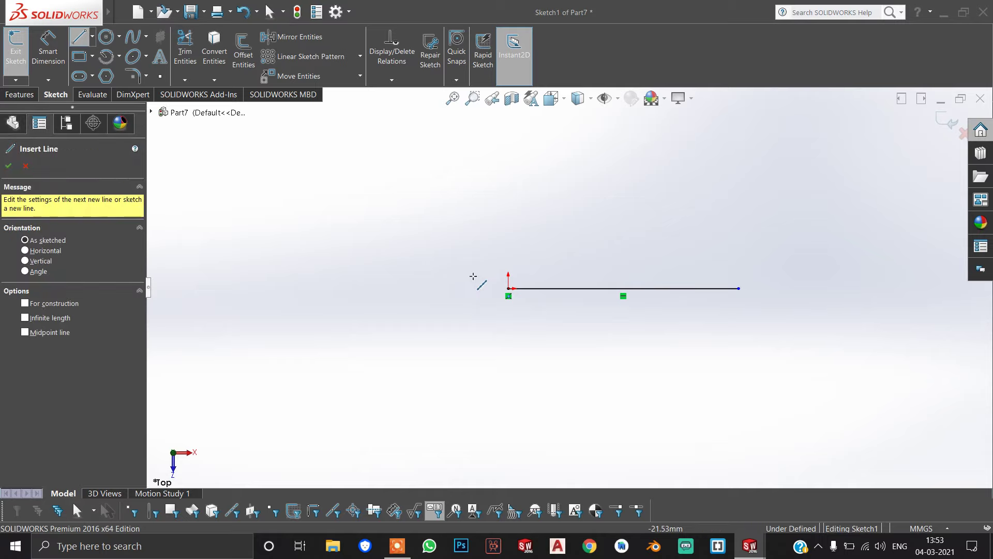
click(507, 289)
click(335, 289)
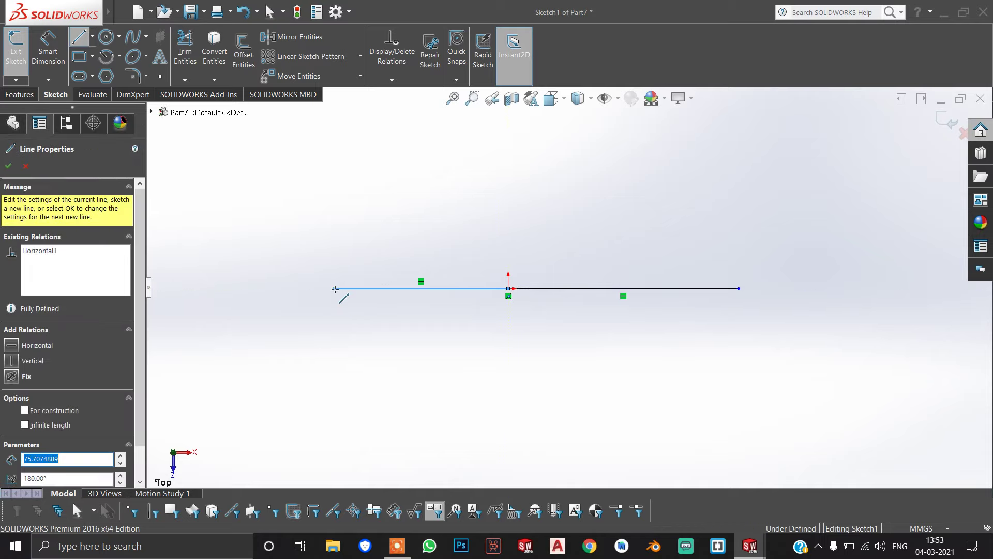
key(Return)
- Draw concentric radius 50 and radius 25 circles at the right line end
key(c)
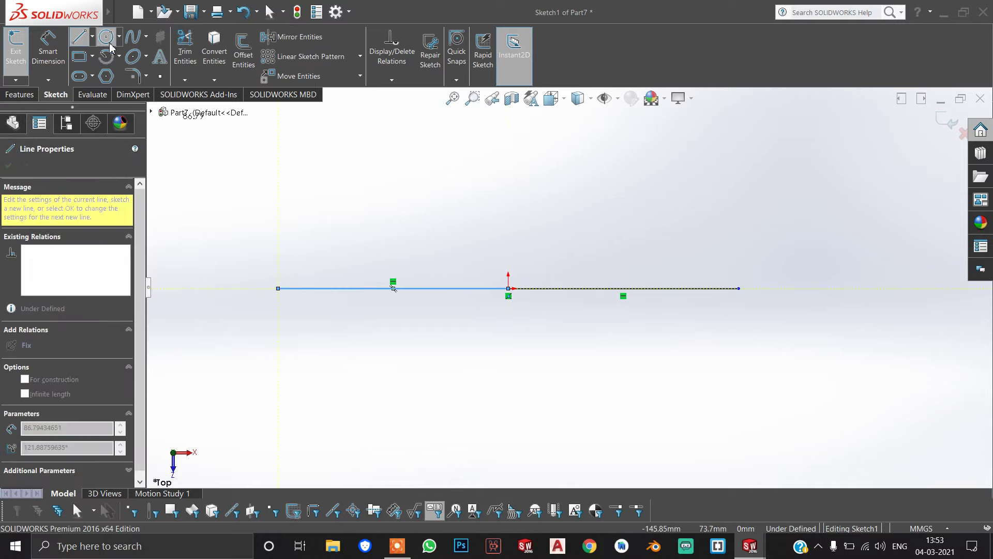
click(739, 289)
click(753, 354)
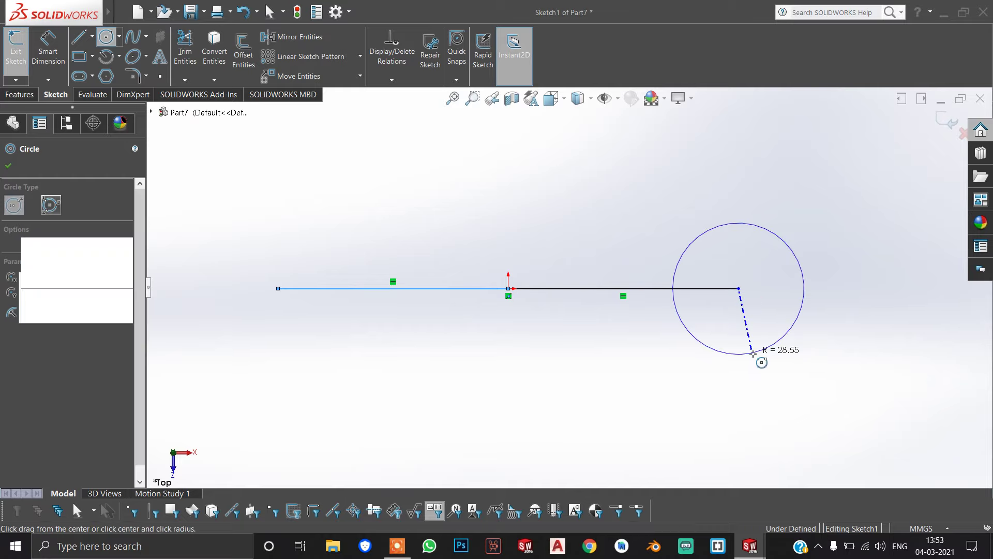
text(50)
key(Return)
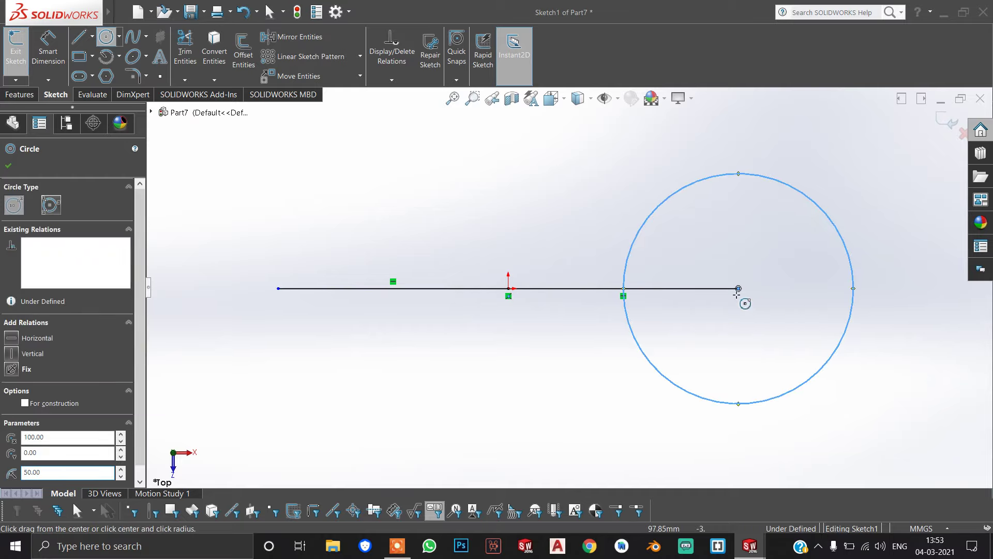
click(738, 288)
click(746, 338)
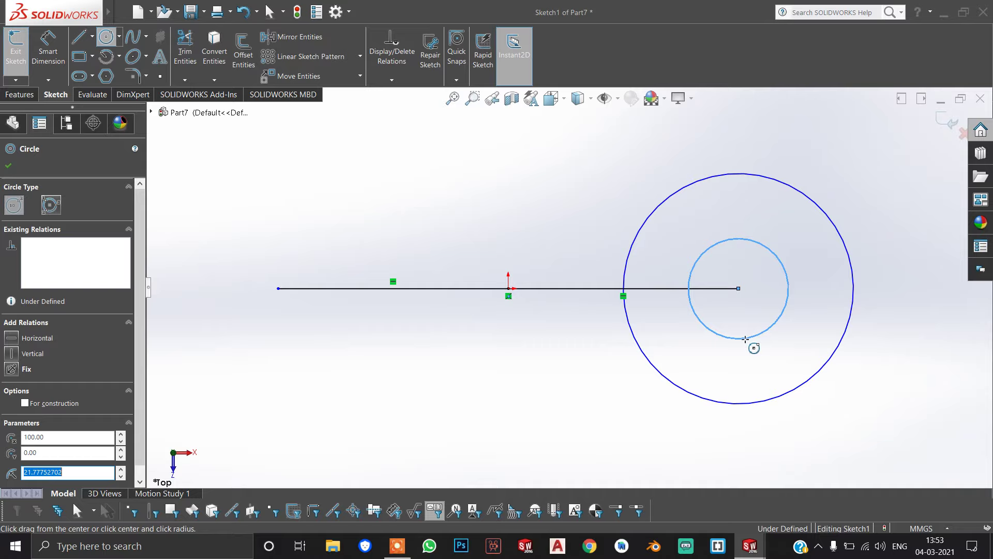
text(5)
key(Return)
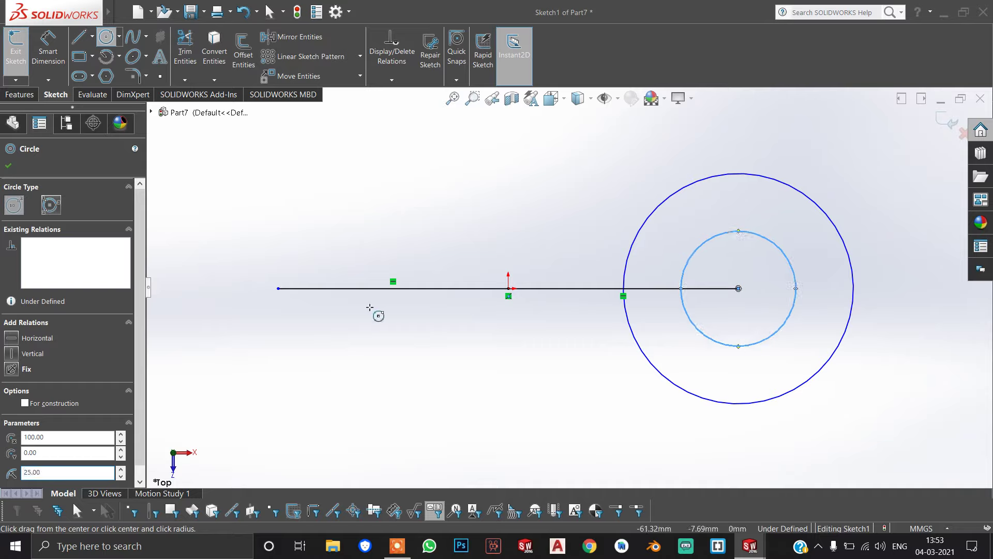
- Draw concentric radius 50 and radius 25 circles at the left line end
click(278, 288)
click(295, 337)
text(50)
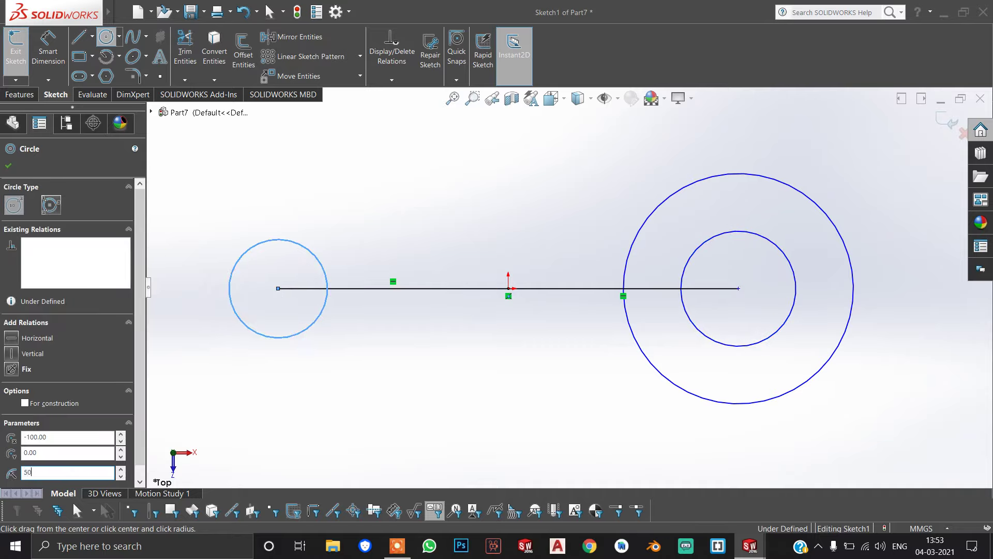
key(Return)
click(278, 288)
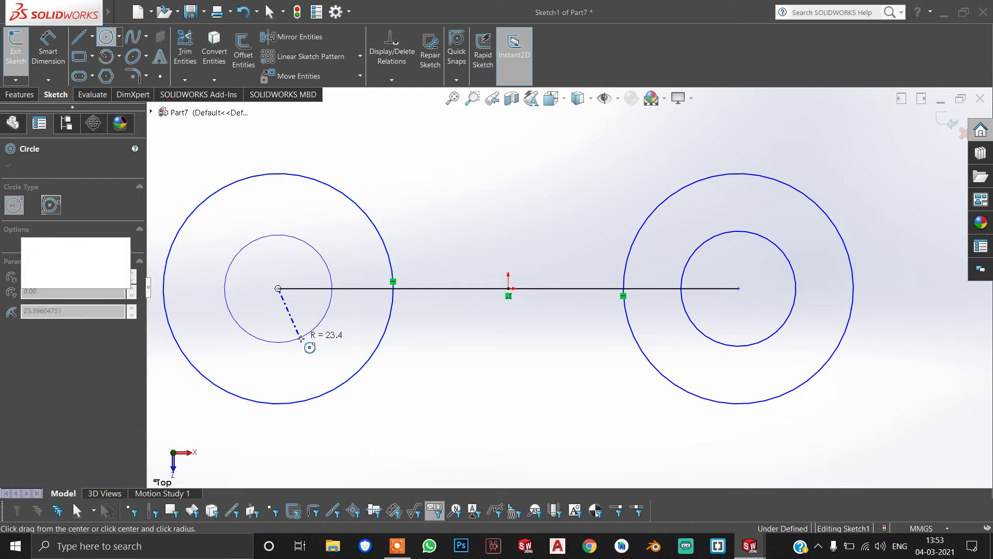
click(306, 333)
text(25)
key(Return)
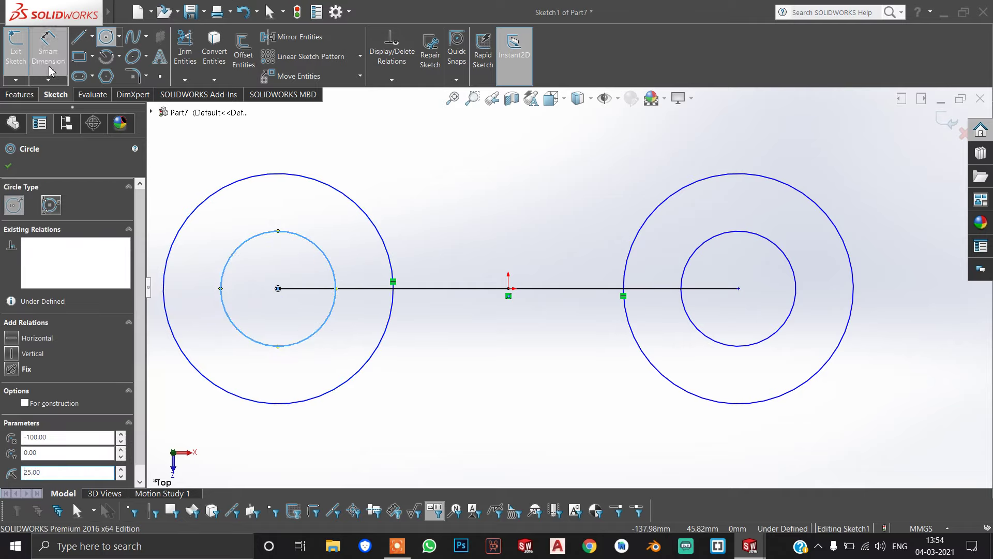
- Draw lines tangent across the tops and bottoms of both big circles, with vertical end lines
click(79, 37)
drag(277, 174, 739, 173)
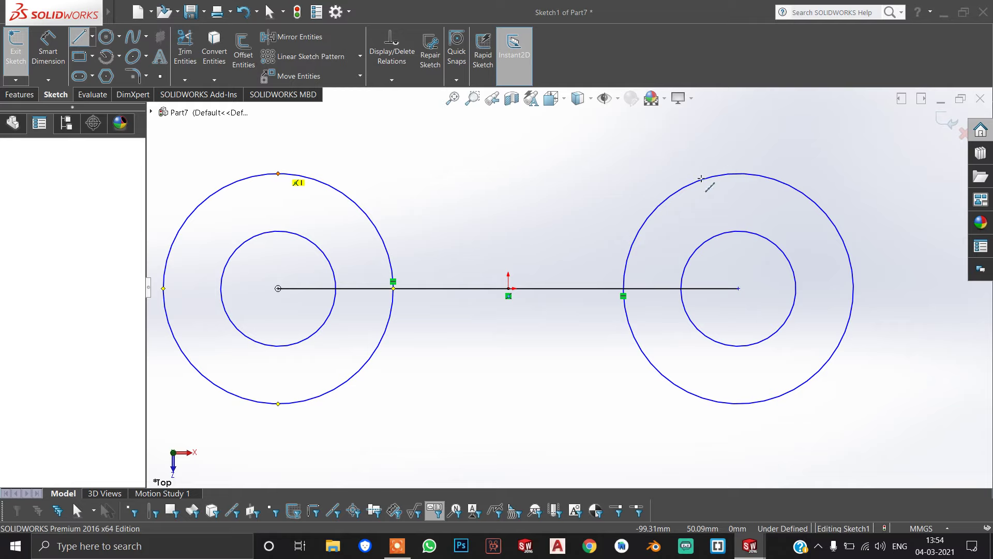
click(739, 404)
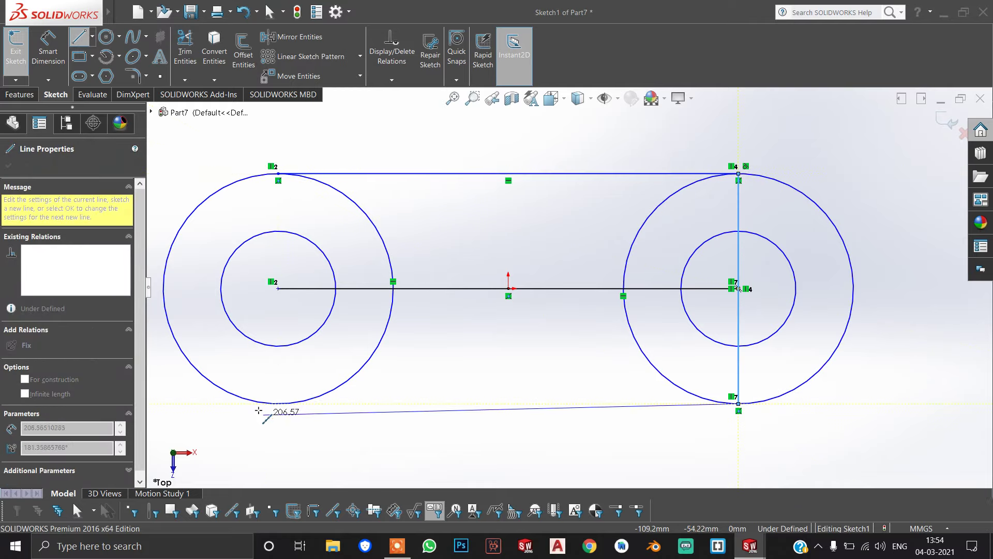
click(278, 404)
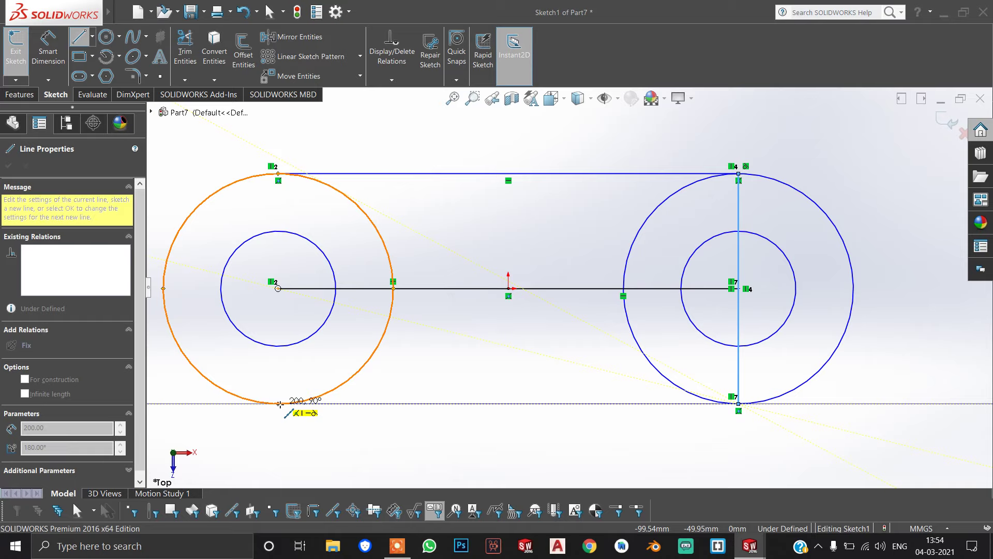
click(278, 346)
key(z)
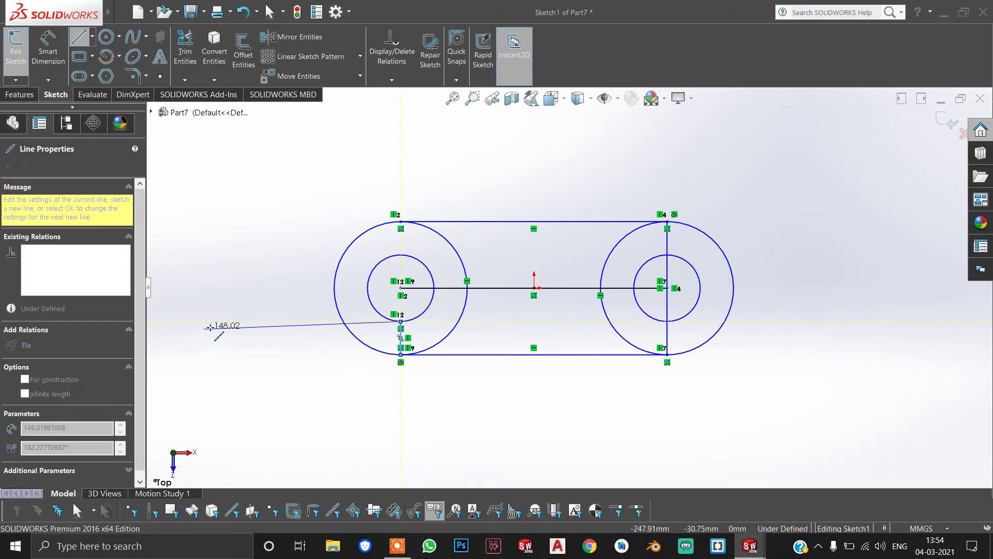
- Draw a 50 mm tall strip outline extending past both outer circles
click(297, 321)
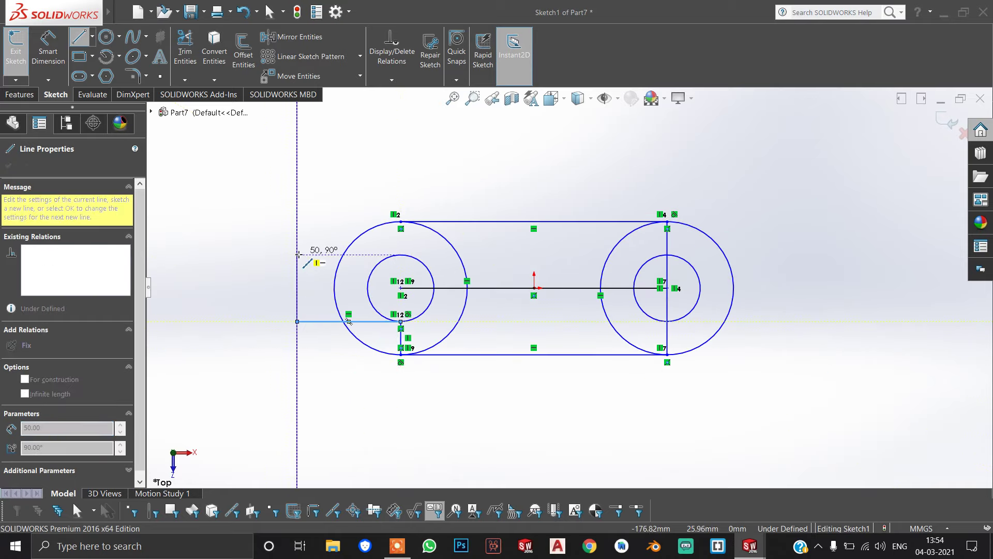
click(297, 255)
click(401, 255)
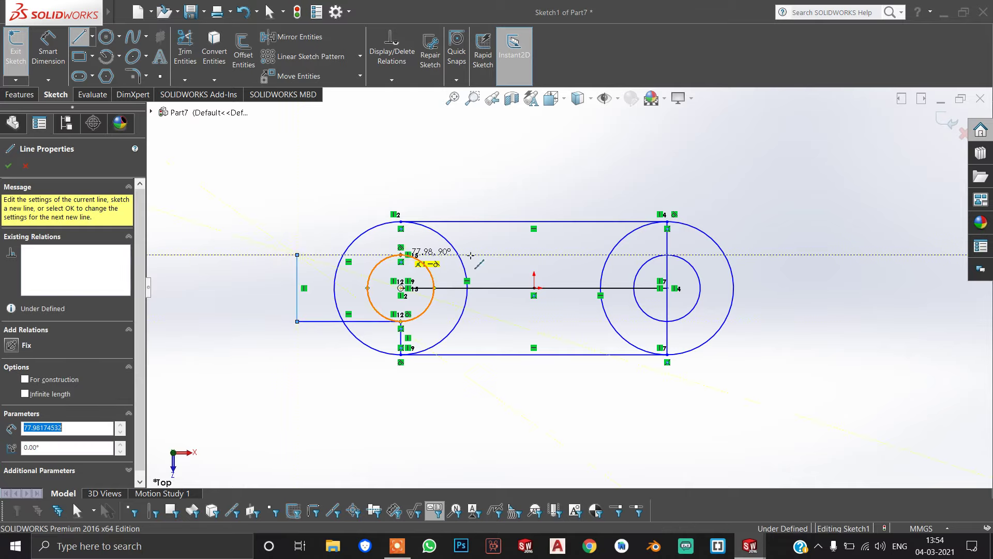
click(667, 254)
click(762, 254)
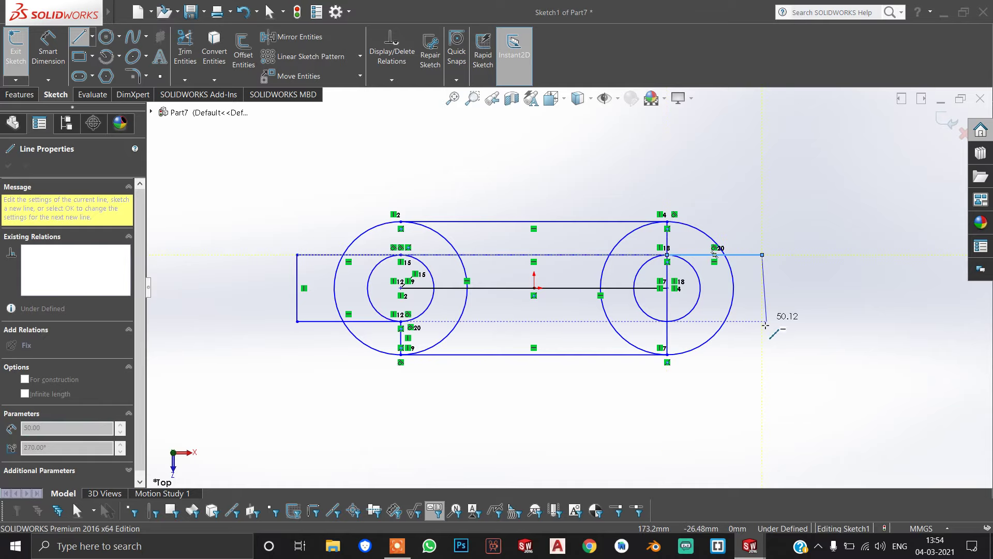
click(763, 321)
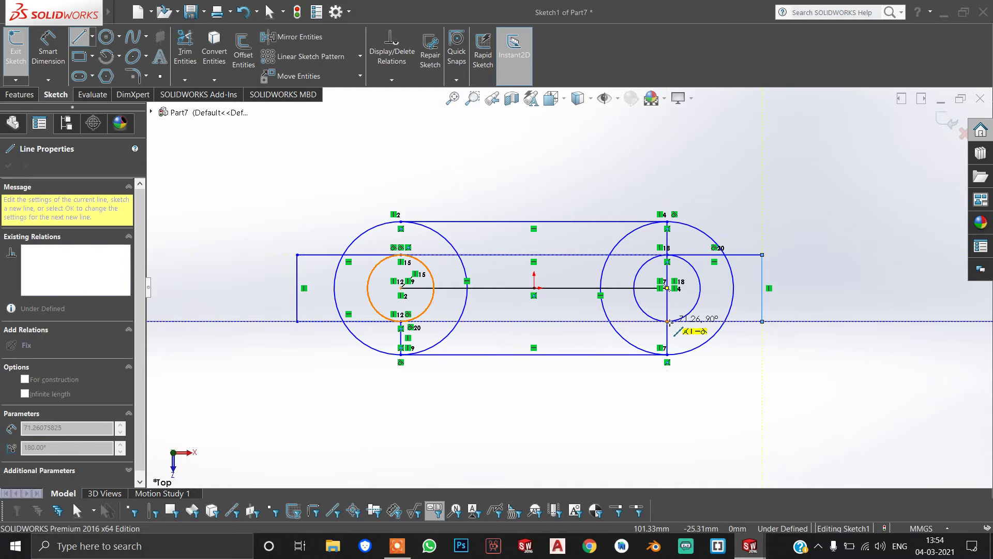
click(668, 321)
click(214, 52)
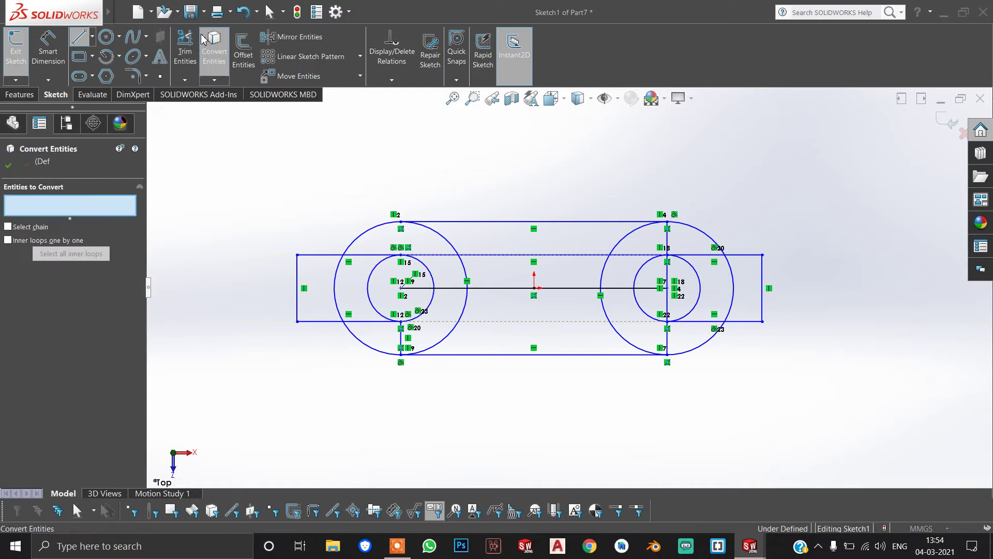
- Cancel Convert Entities and power-trim the extra lines and arcs on the left end
click(962, 135)
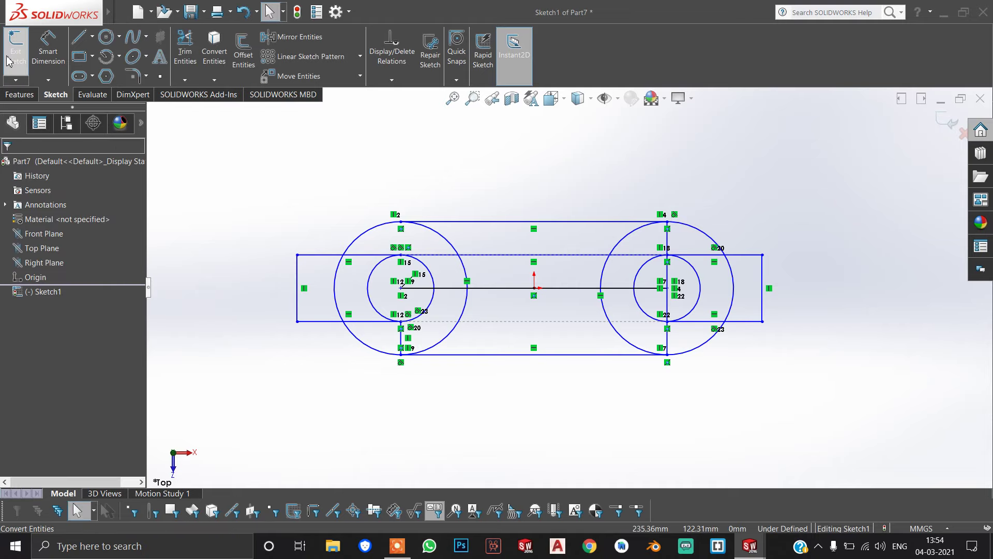
click(185, 52)
scroll(331, 259, down, 3)
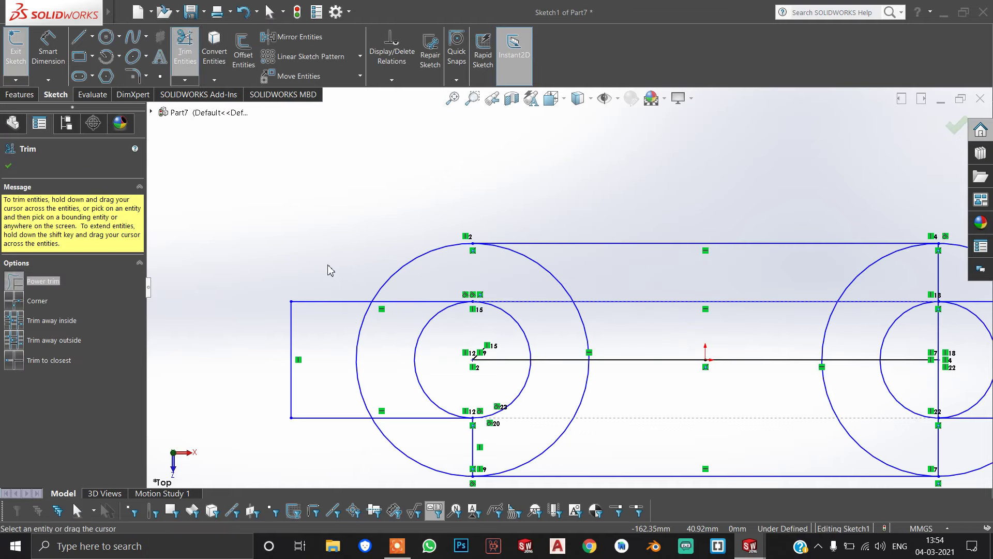
drag(328, 269, 435, 374)
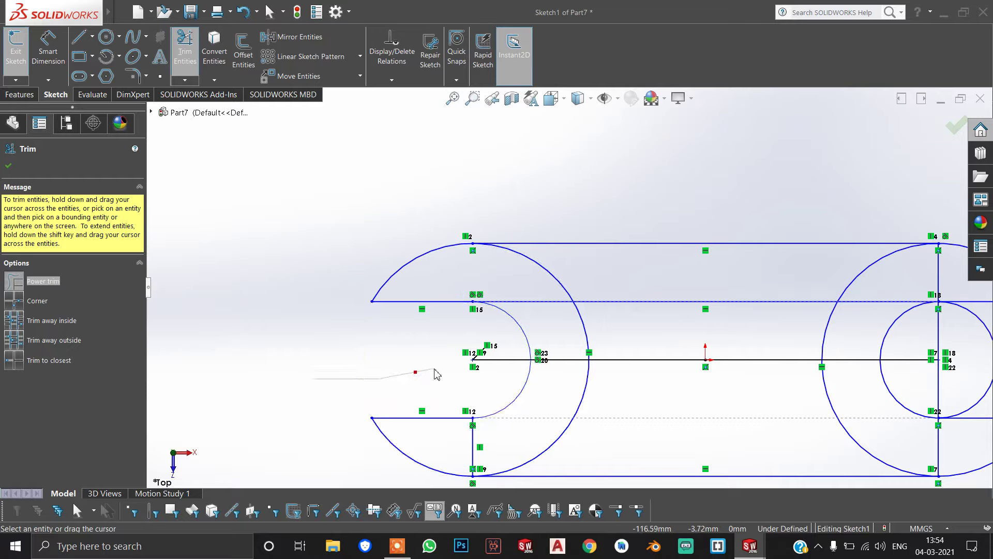
drag(540, 294, 576, 337)
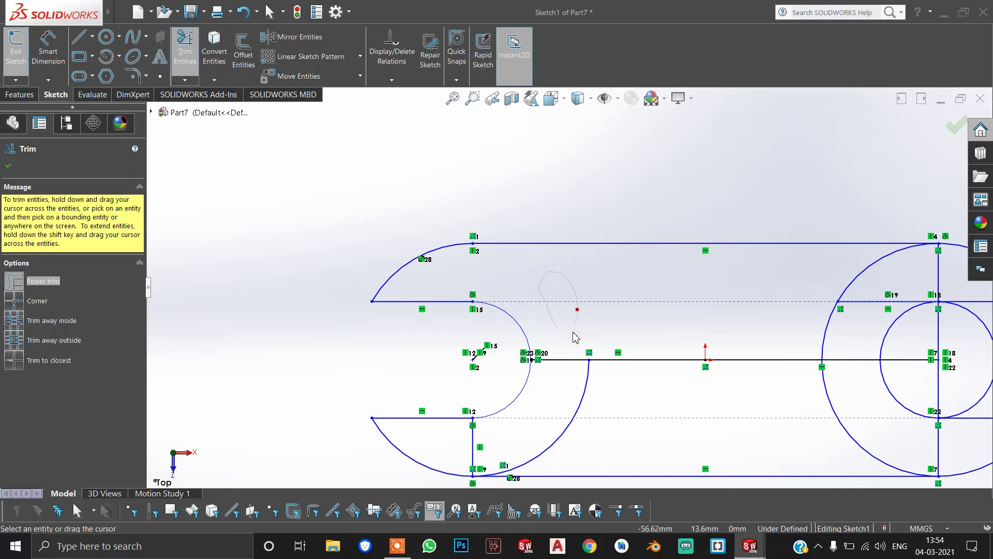
mouse_move(570, 410)
mouse_down()
mouse_move(572, 422)
mouse_move(485, 420)
mouse_up()
scroll(571, 421, up, 1)
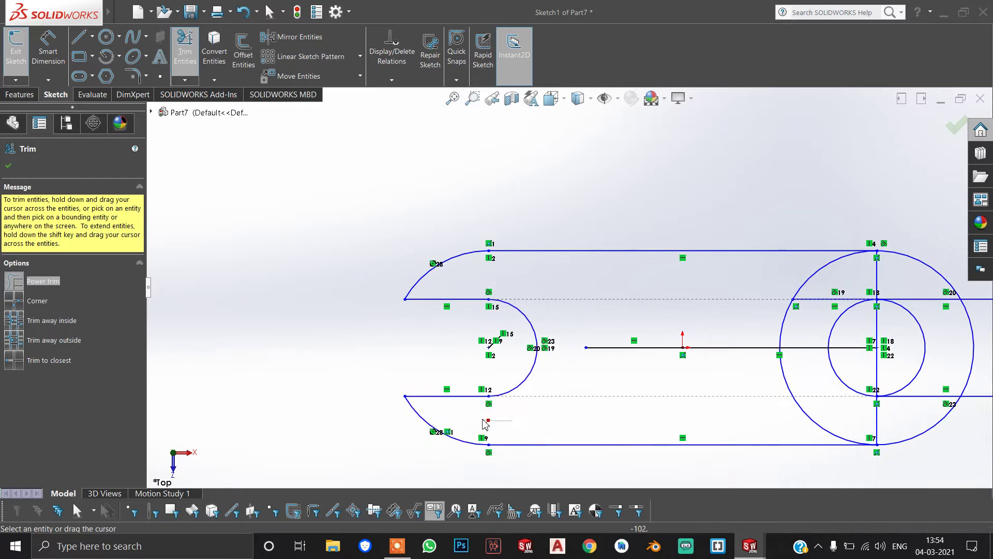
- Trim the leftover lines and circle halves on the right end
drag(716, 376, 641, 339)
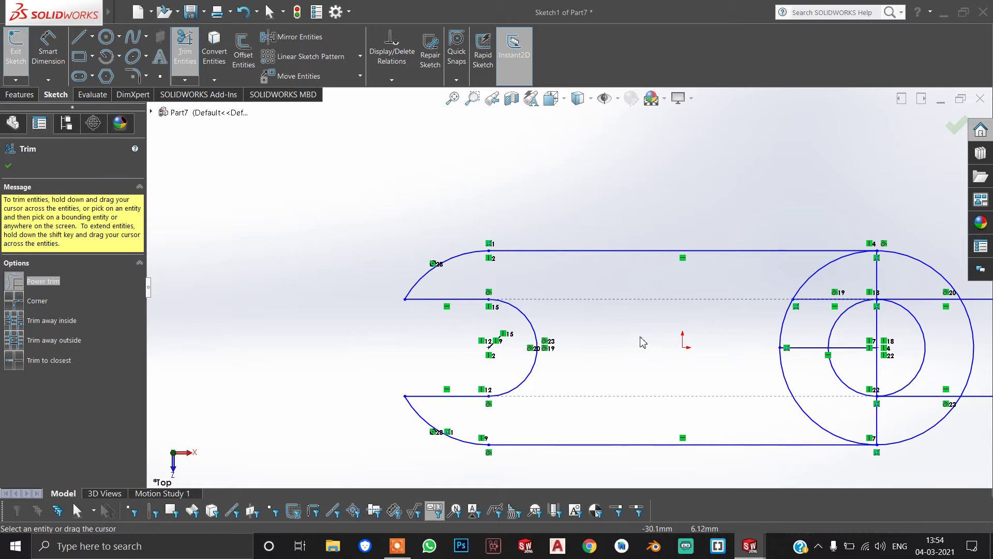
scroll(642, 340, up, 3)
scroll(820, 284, down, 2)
mouse_move(755, 382)
mouse_down()
mouse_move(774, 372)
mouse_move(709, 336)
mouse_move(683, 339)
mouse_move(672, 277)
mouse_move(627, 282)
mouse_move(596, 309)
mouse_up()
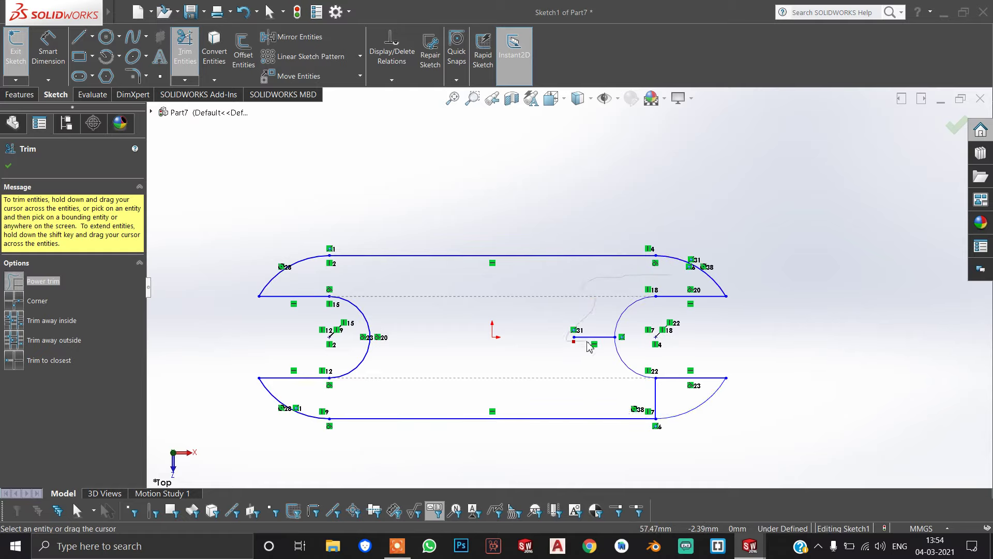
drag(590, 348, 613, 391)
scroll(665, 362, up, 2)
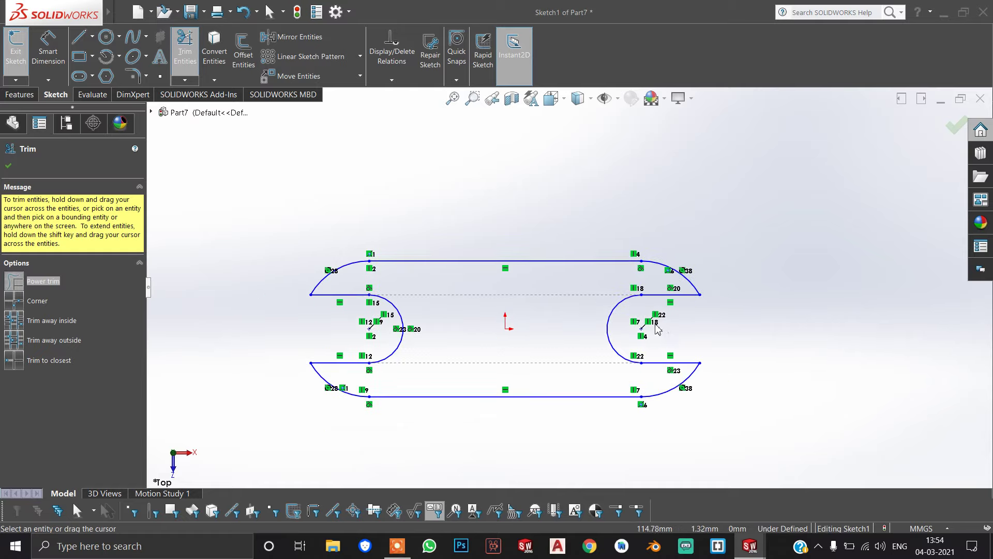
- Extrude the trimmed Sketch1 as a 50 mm Blind boss, creating Boss-Extrude1
click(947, 132)
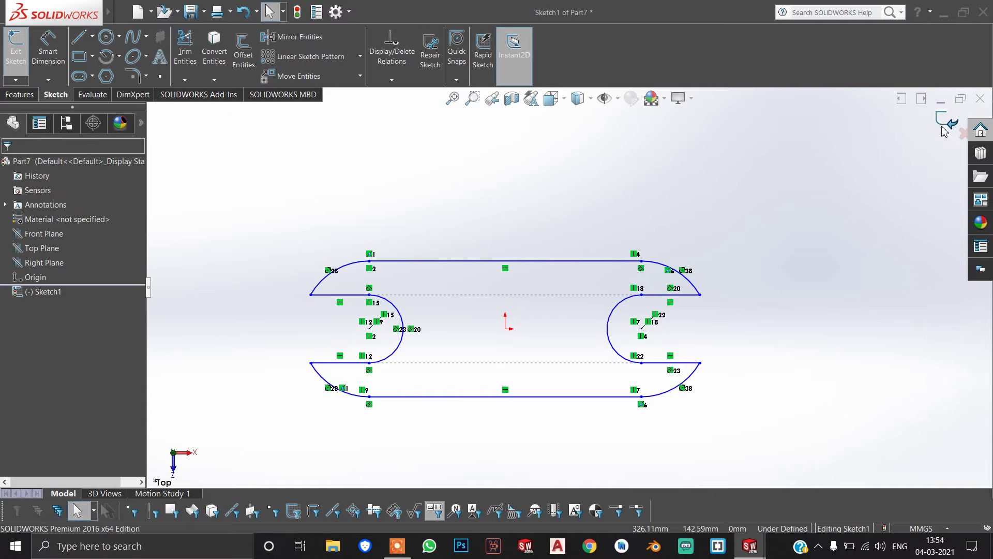
click(36, 294)
click(19, 94)
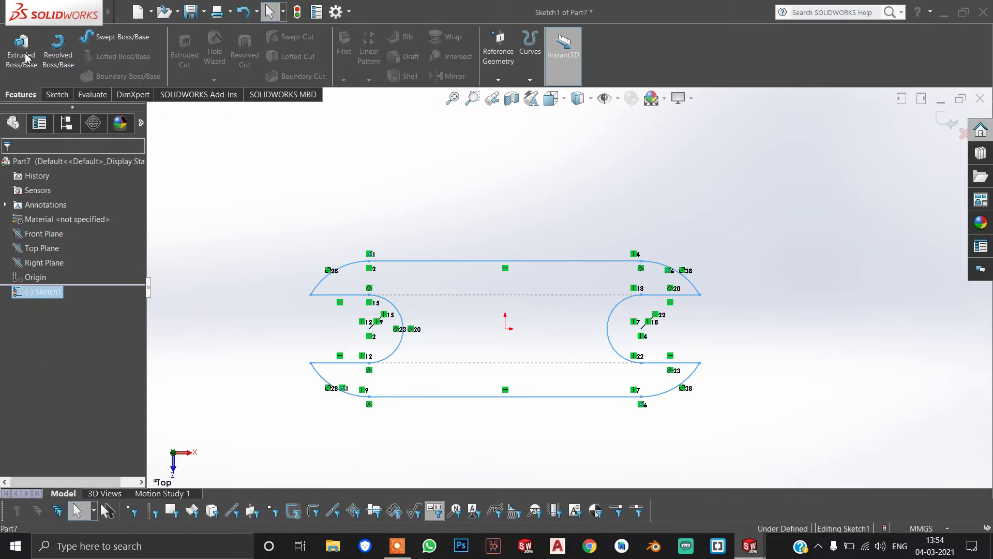
click(36, 78)
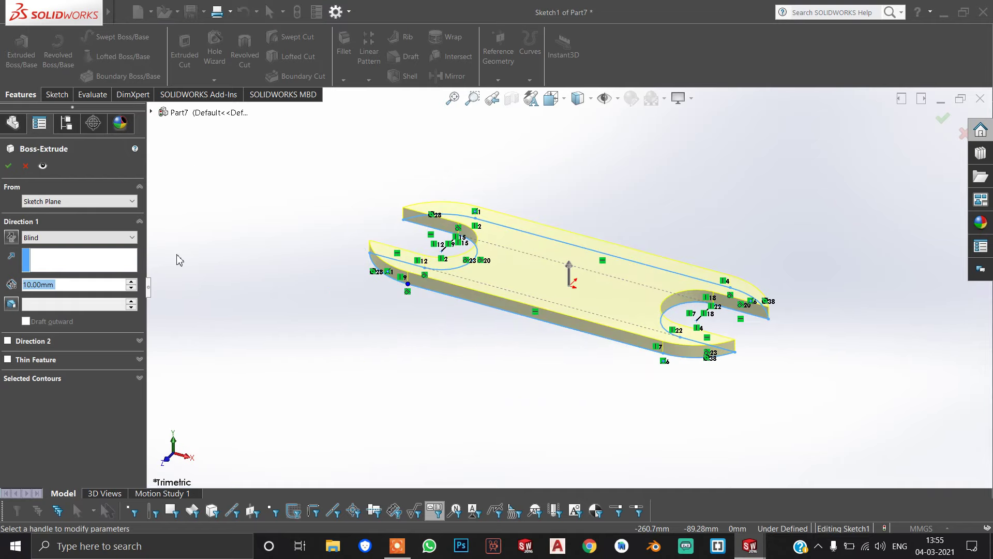
text(50)
key(Return)
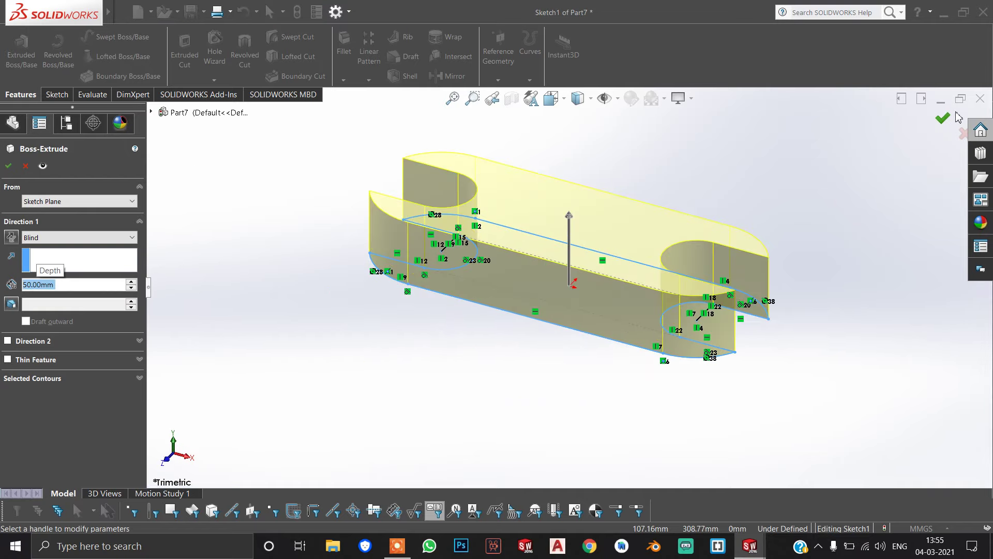
click(943, 122)
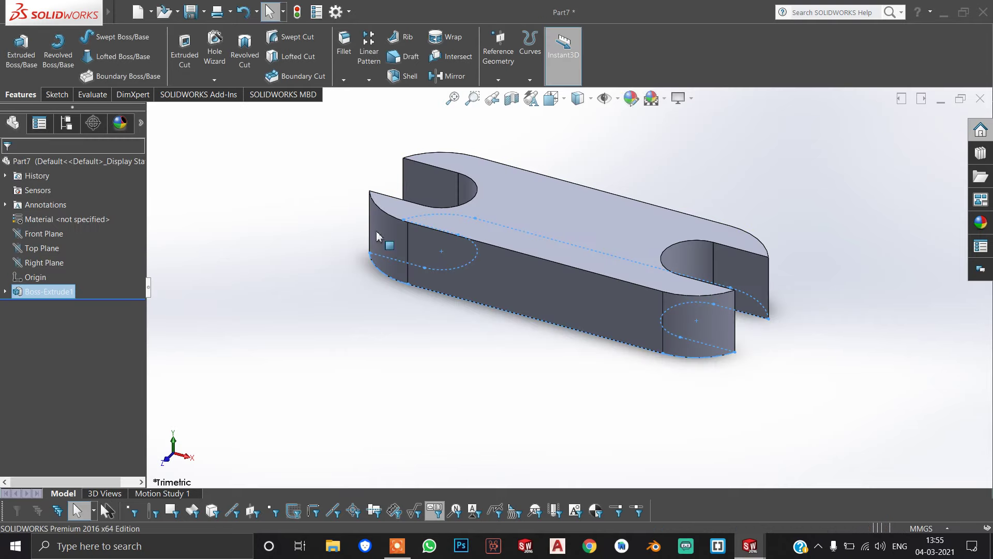
- Open a Front Plane sketch in Front view and draw a vertical line up from the plate's top-edge midpoint
click(32, 242)
key(space)
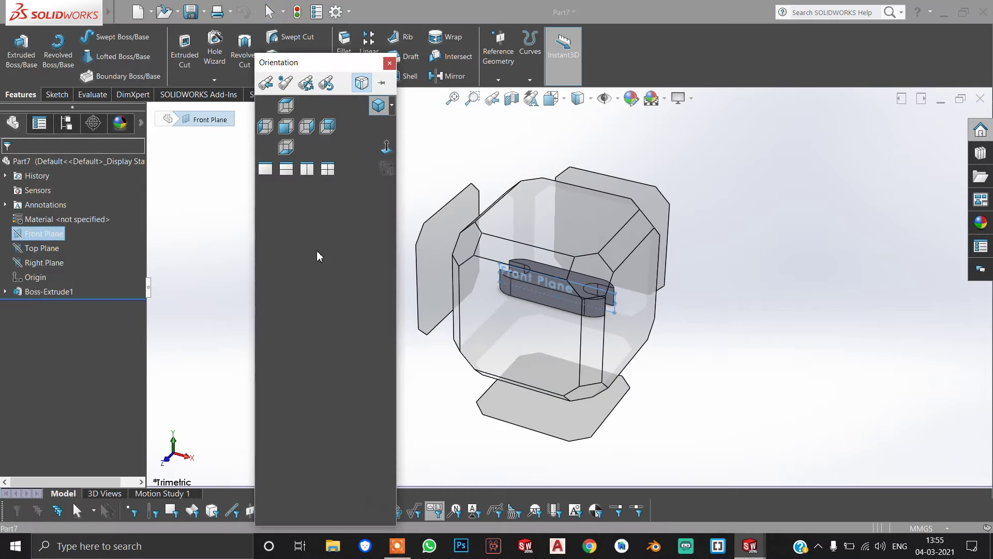
click(405, 266)
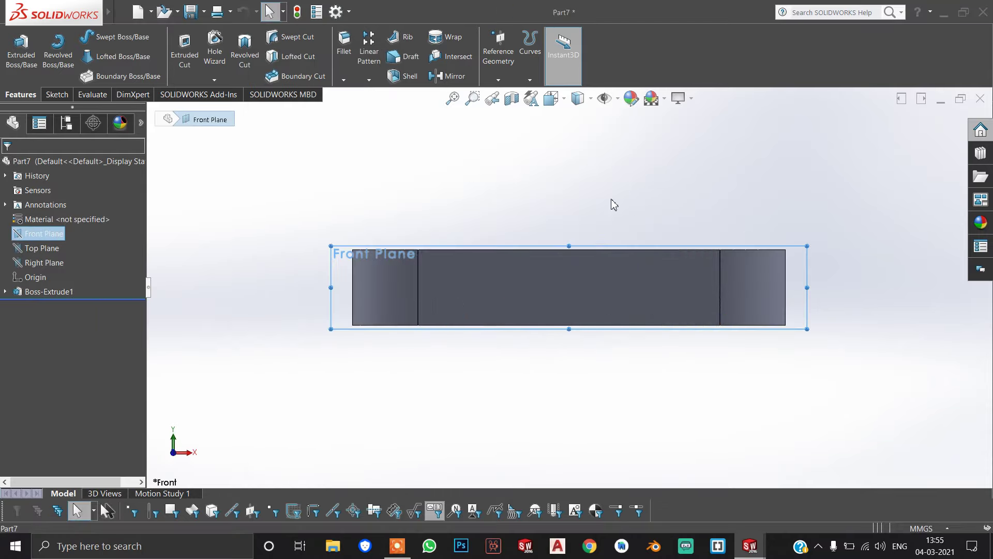
click(56, 94)
click(79, 40)
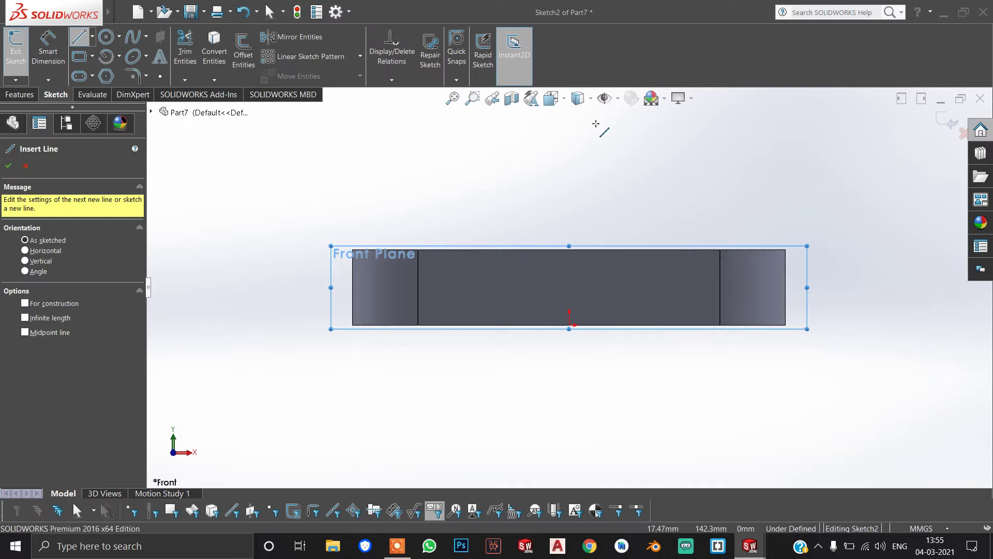
drag(569, 245, 569, 257)
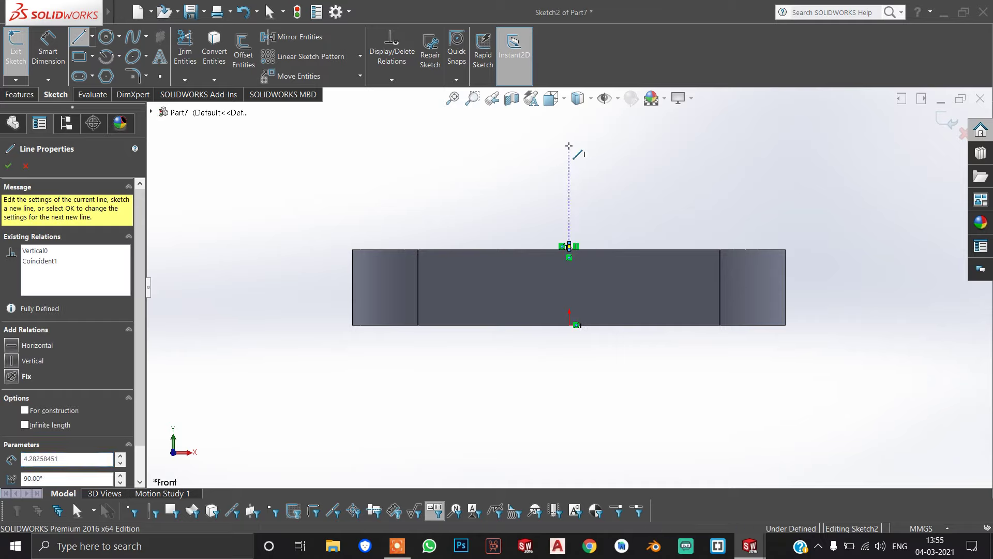
key(Escape)
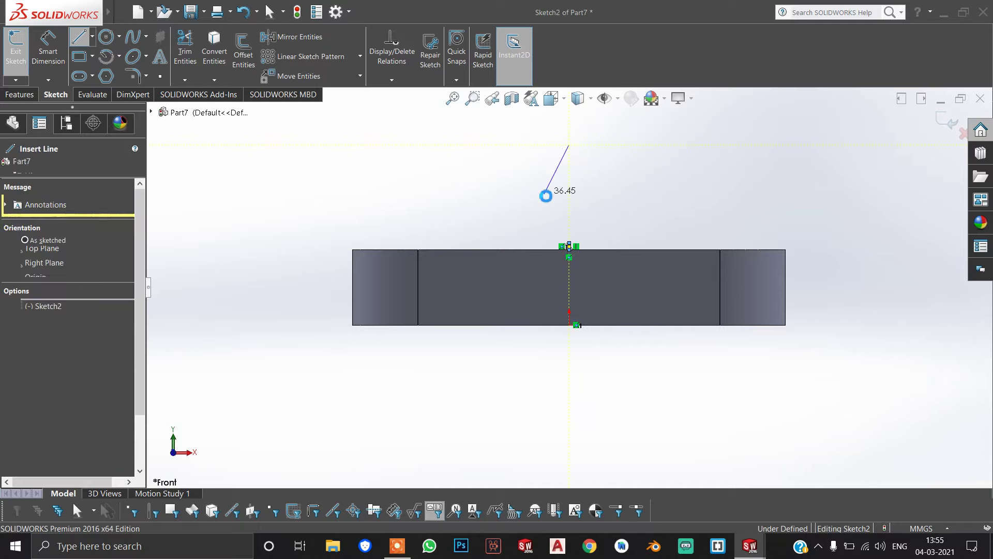
key(l)
click(569, 245)
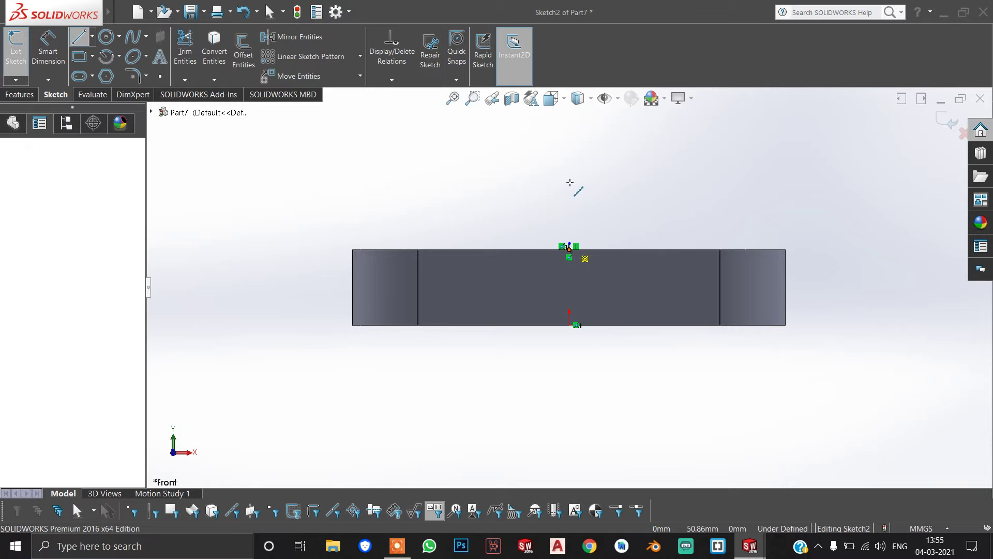
click(569, 199)
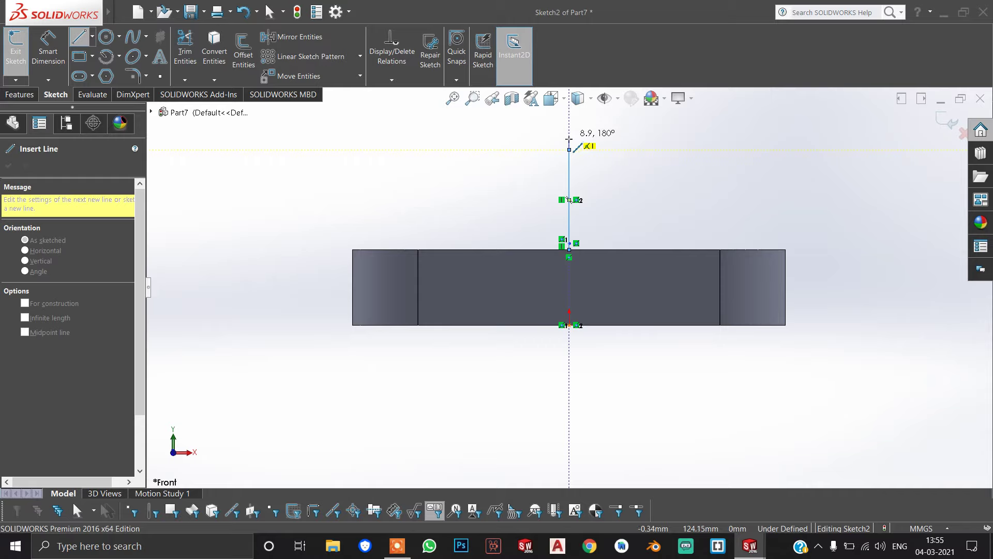
click(568, 149)
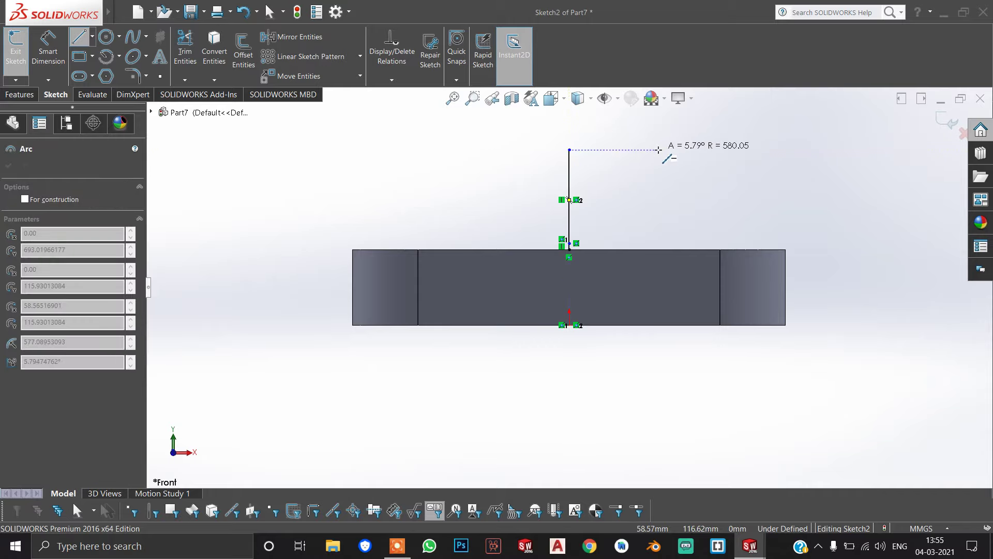
key(Escape)
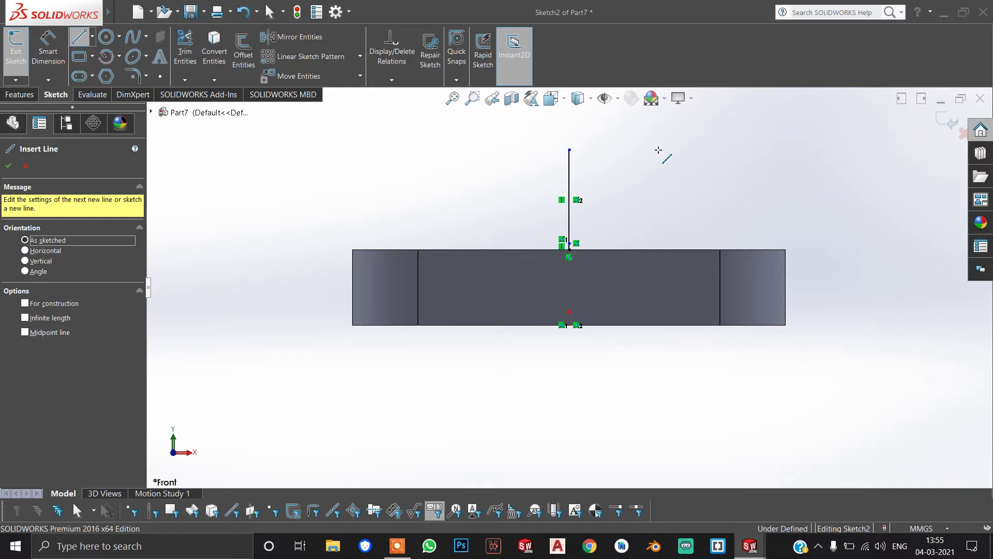
key(Escape)
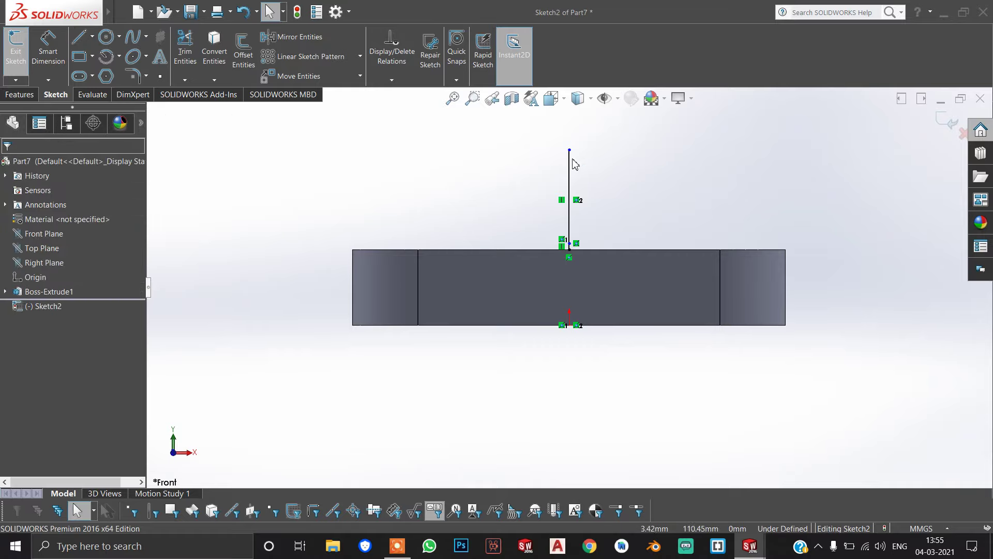
- Dimension the vertical line to 50 mm and orbit to an oblique view
key(d)
click(569, 187)
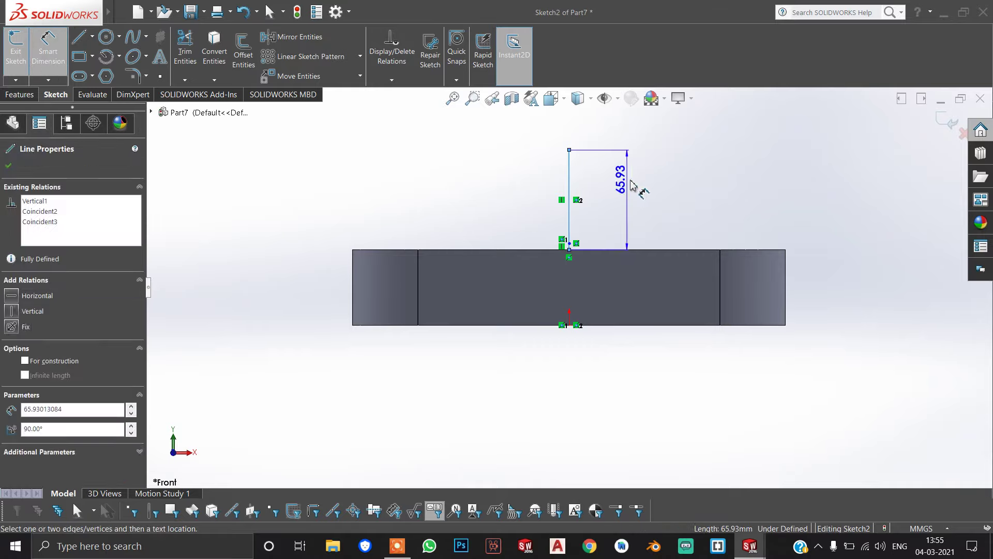
click(636, 189)
text(50)
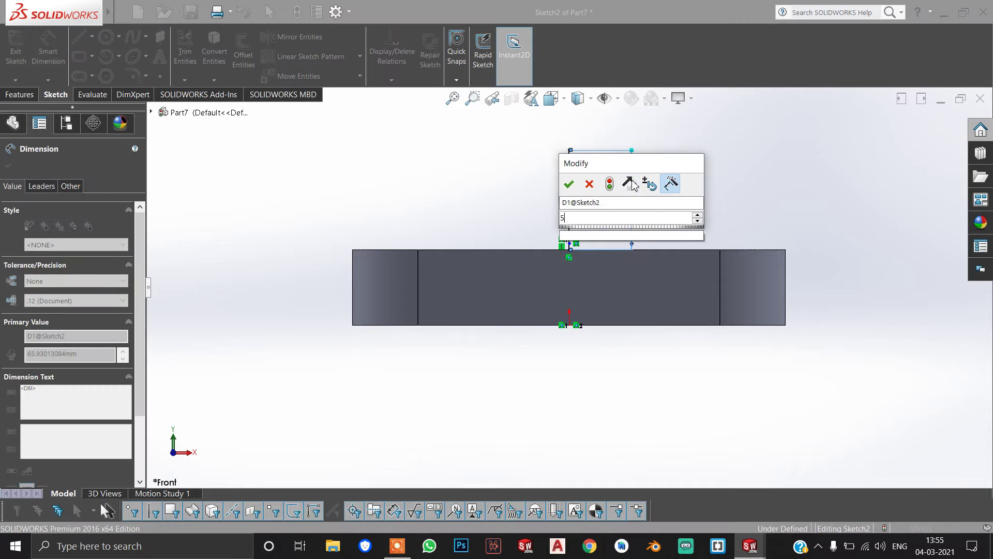
key(Return)
key(z)
middle_drag(745, 162, 731, 226)
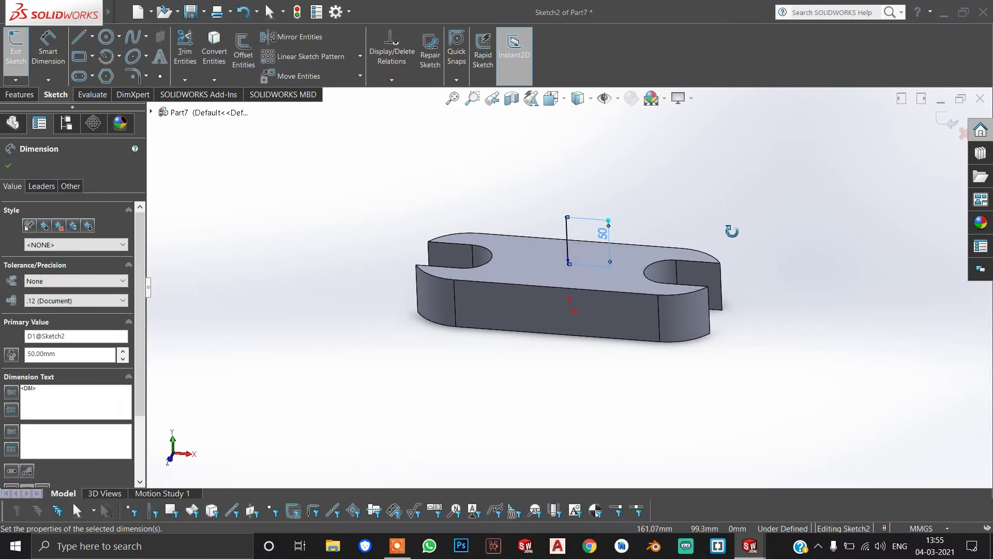
key(space)
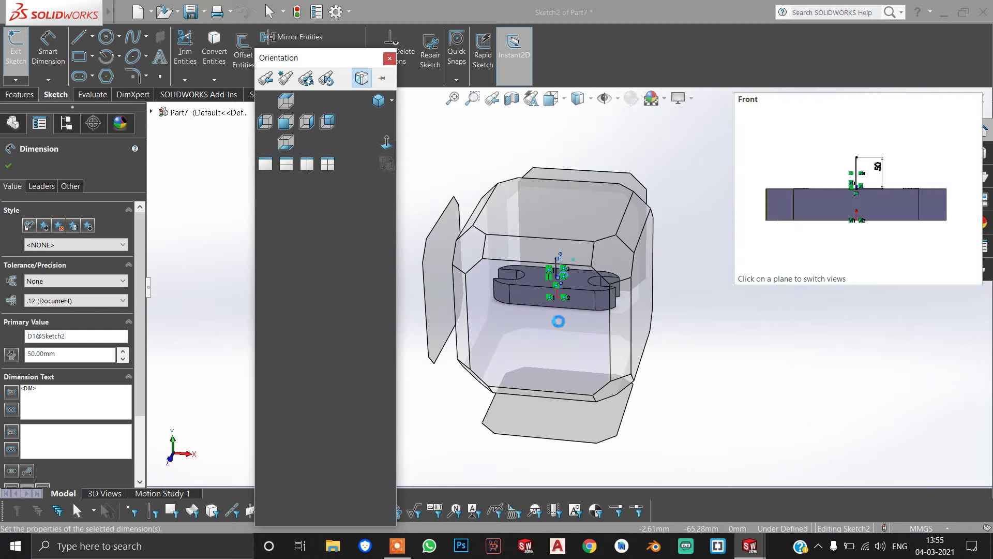
click(390, 59)
- Delete Sketch2 along with its vertical line
click(7, 165)
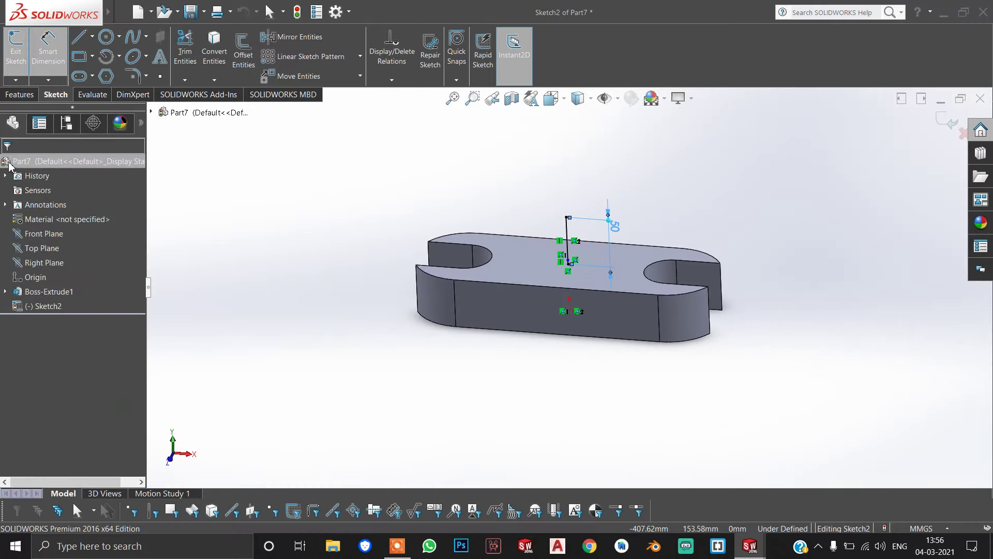
click(26, 261)
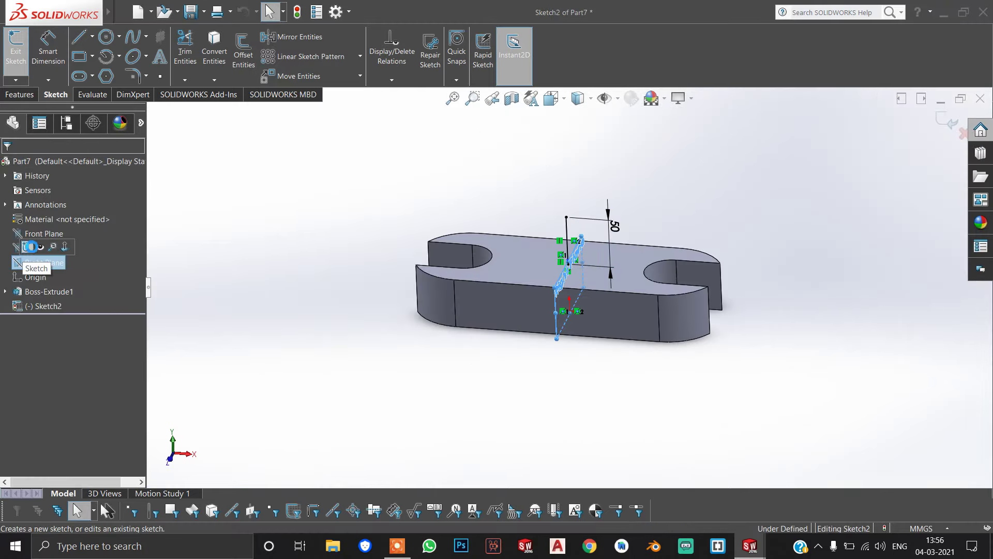
click(31, 247)
click(29, 250)
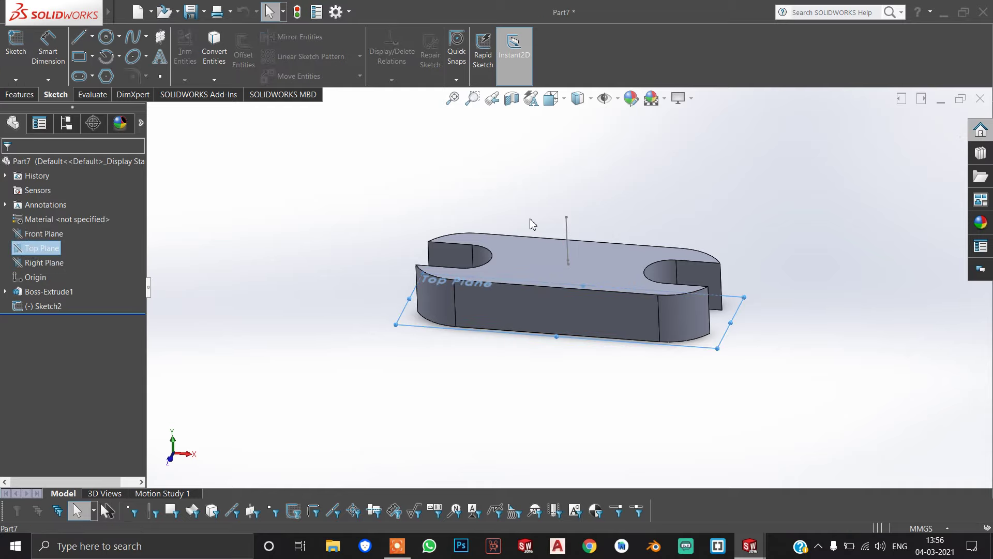
click(568, 237)
key(Delete)
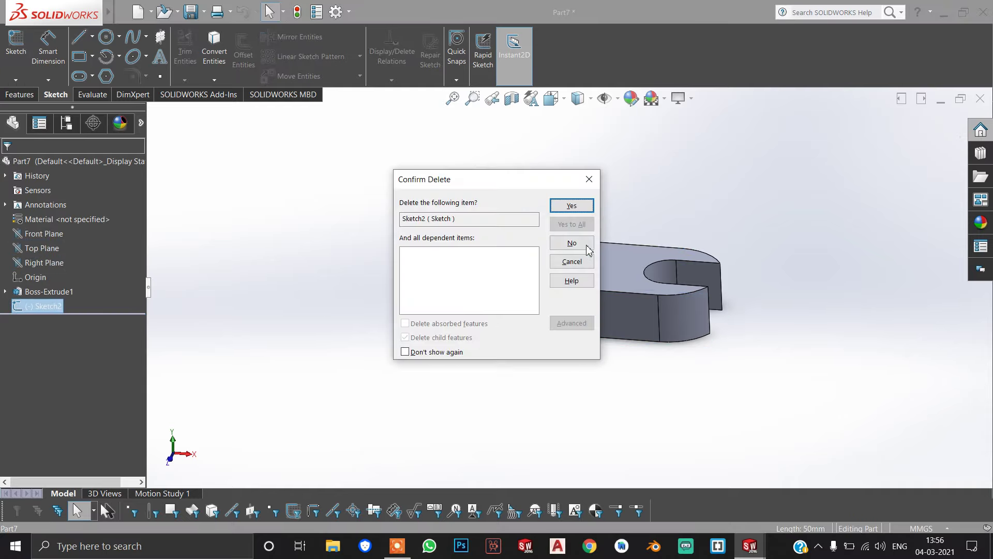
click(571, 205)
- Open a new sketch on the Front Plane and view it face-on
click(44, 263)
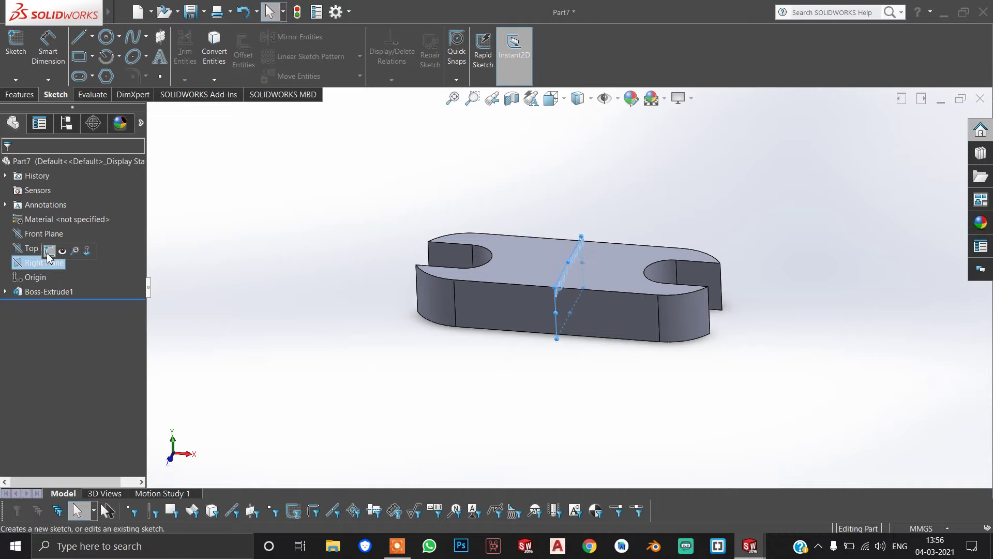
click(44, 233)
click(15, 46)
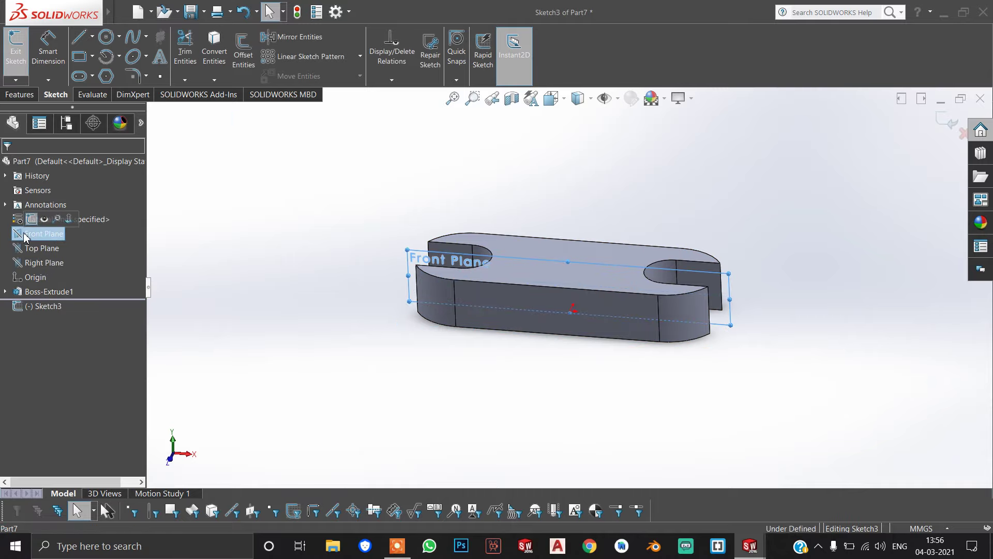
key(space)
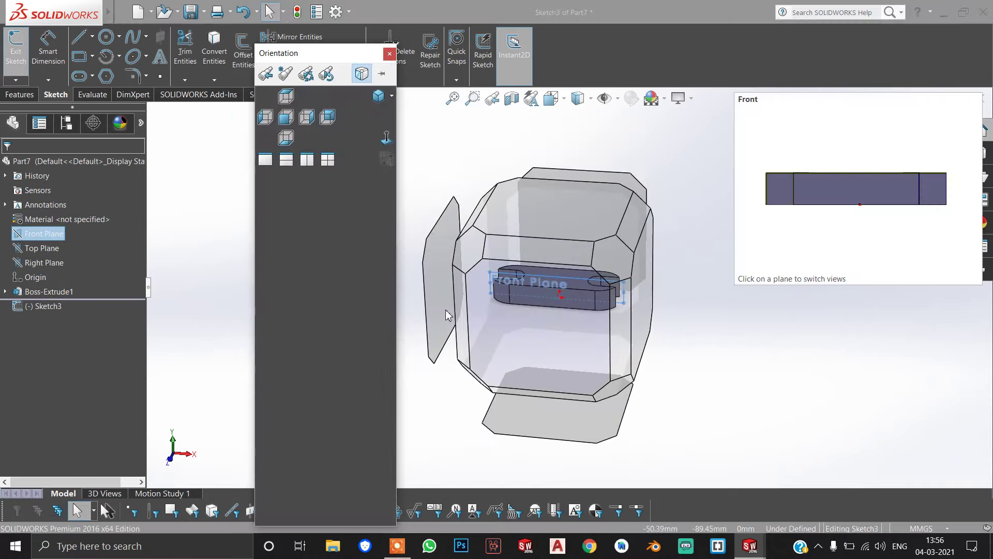
click(386, 137)
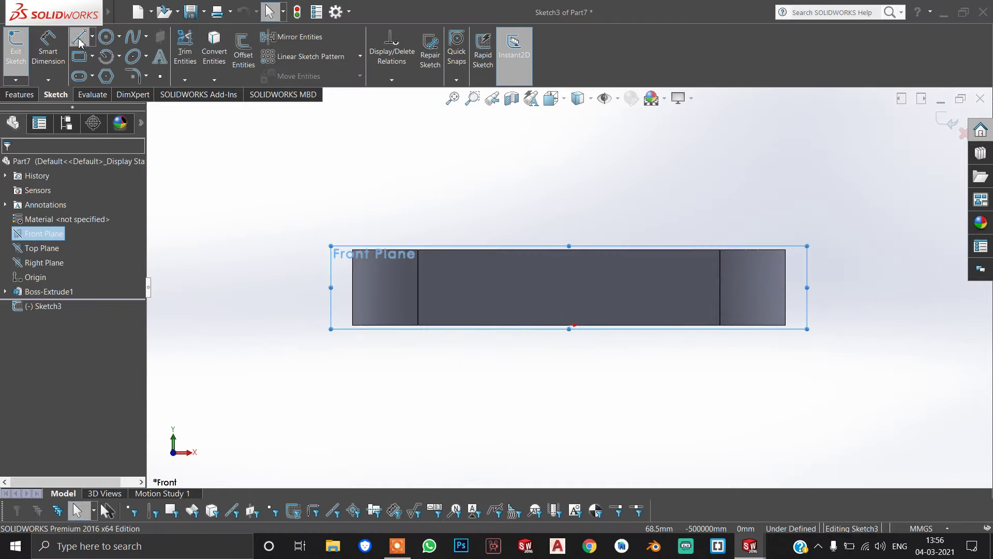
click(78, 36)
scroll(572, 251, down, 3)
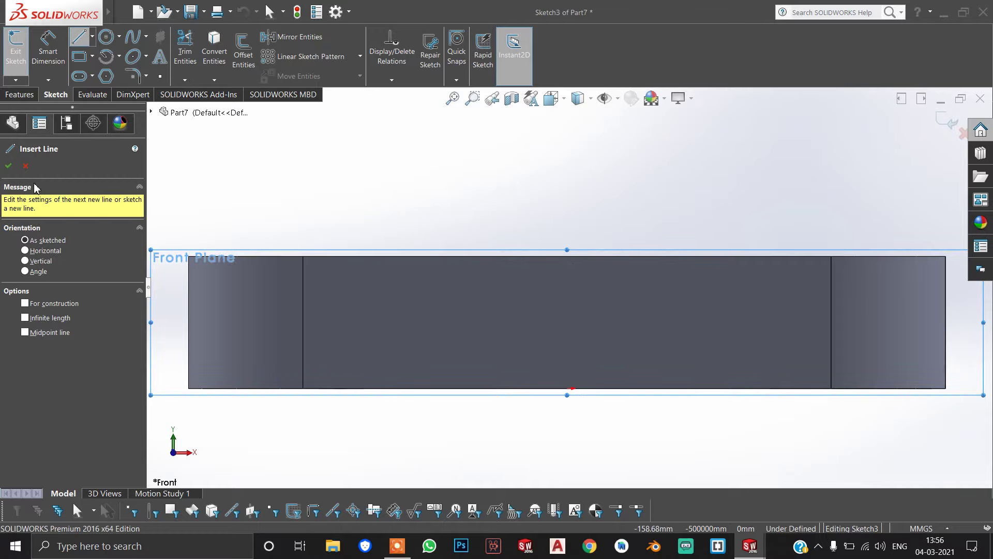
click(25, 167)
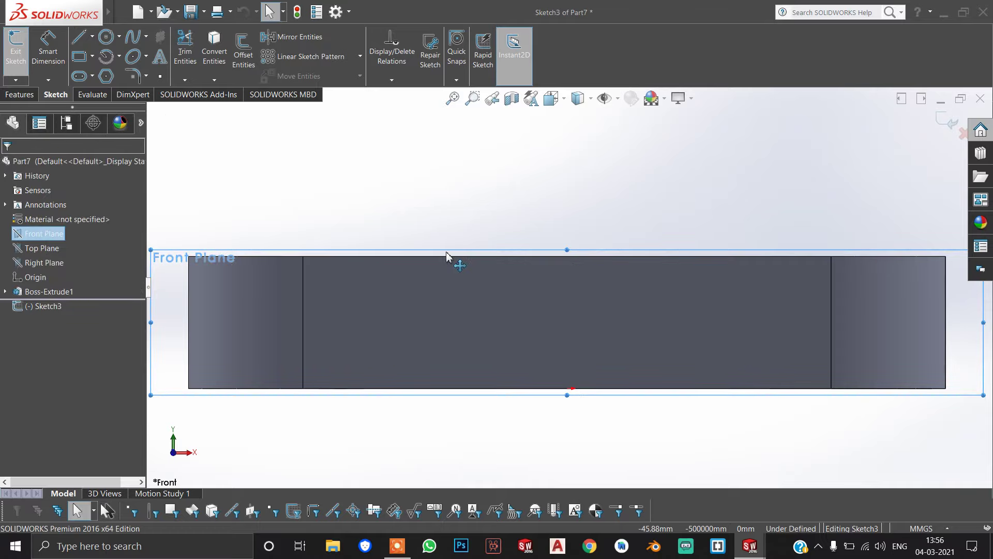
- Exit the unfinished Sketch3, choosing Discard Changes and Exit
click(57, 234)
key(space)
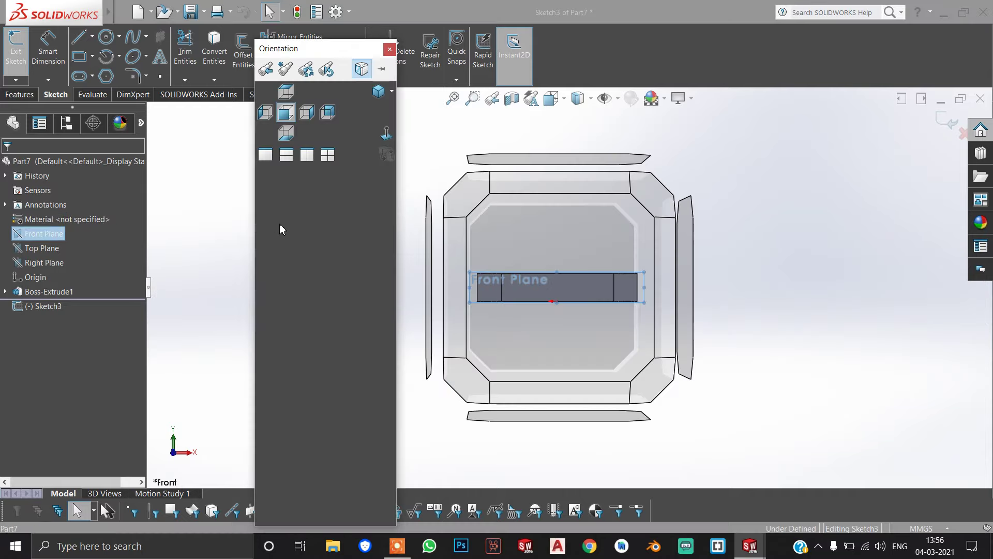
click(387, 133)
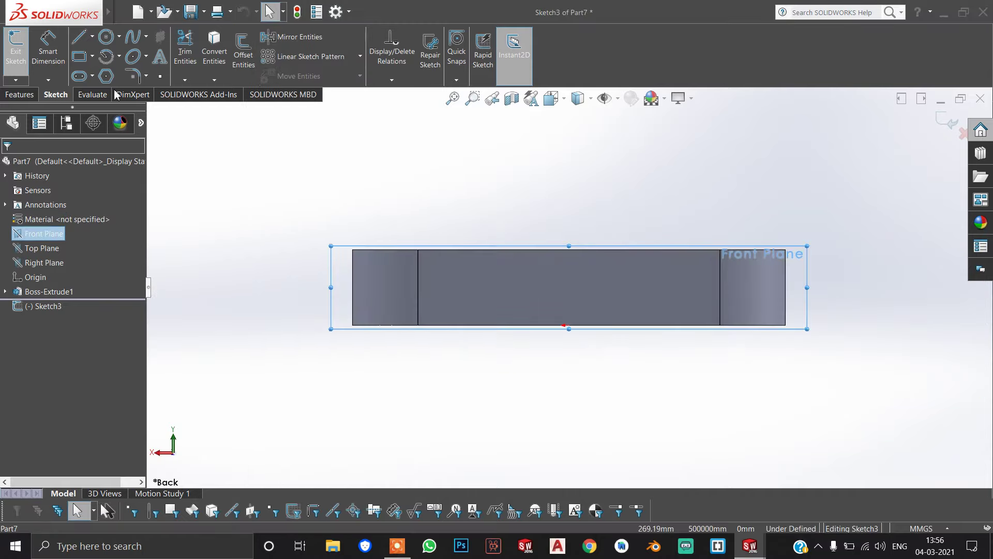
click(79, 37)
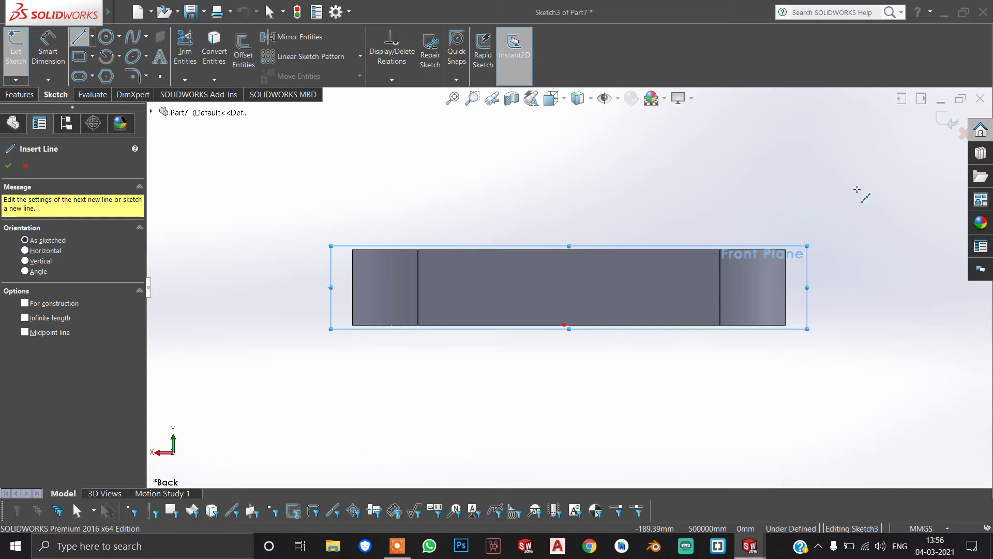
click(964, 133)
click(468, 278)
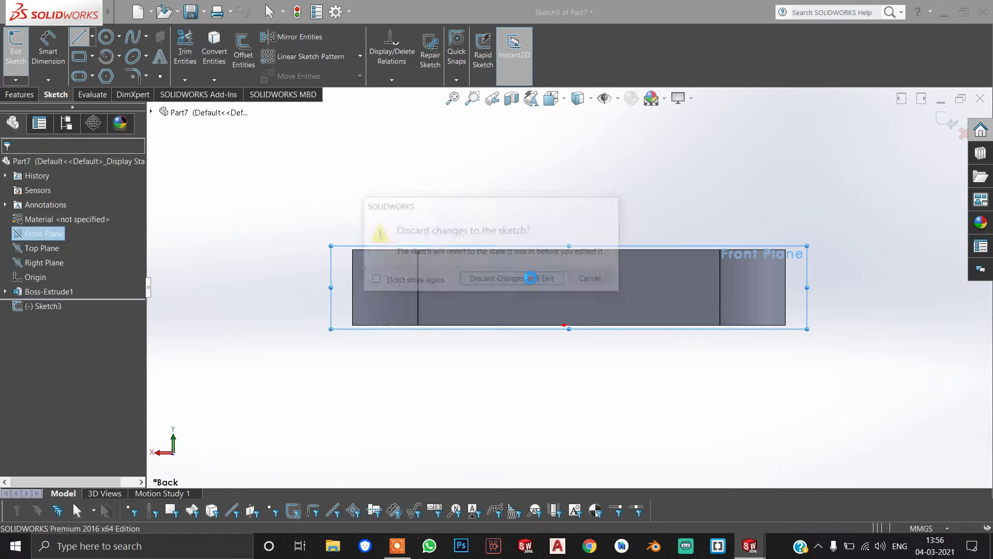
click(44, 233)
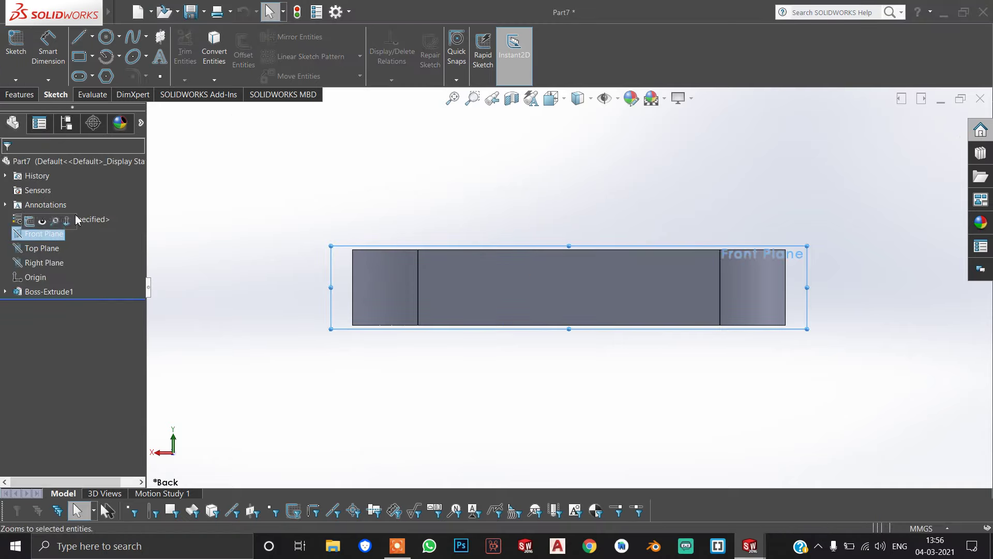
- Start a face-on Front Plane sketch with a 50 mm vertical line up from the plate's top-edge midpoint
click(16, 46)
click(79, 38)
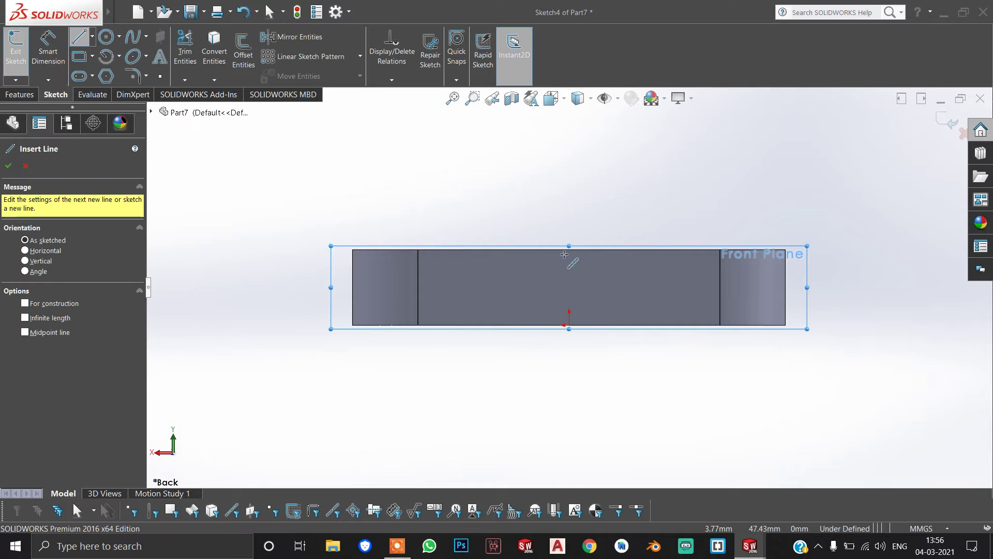
key(space)
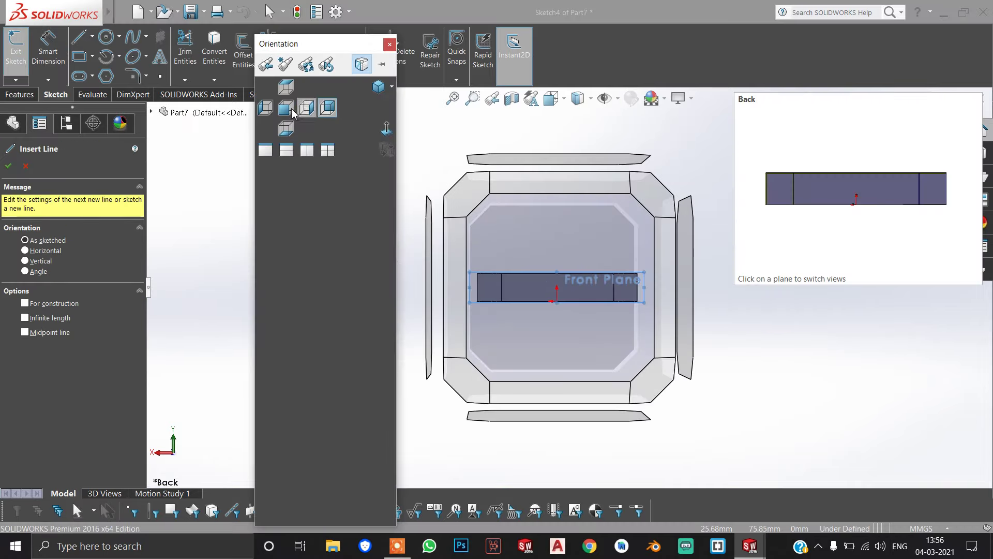
click(324, 111)
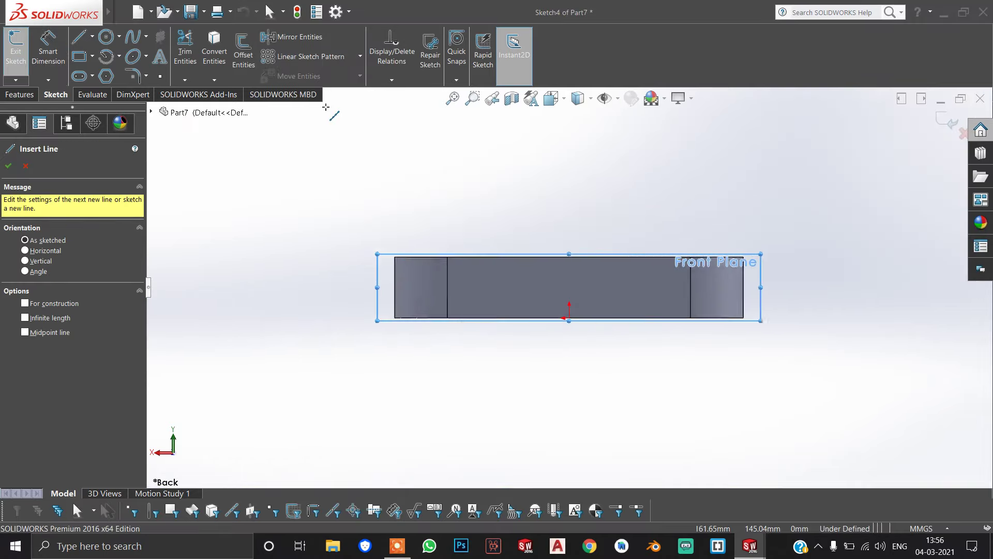
click(569, 250)
click(570, 146)
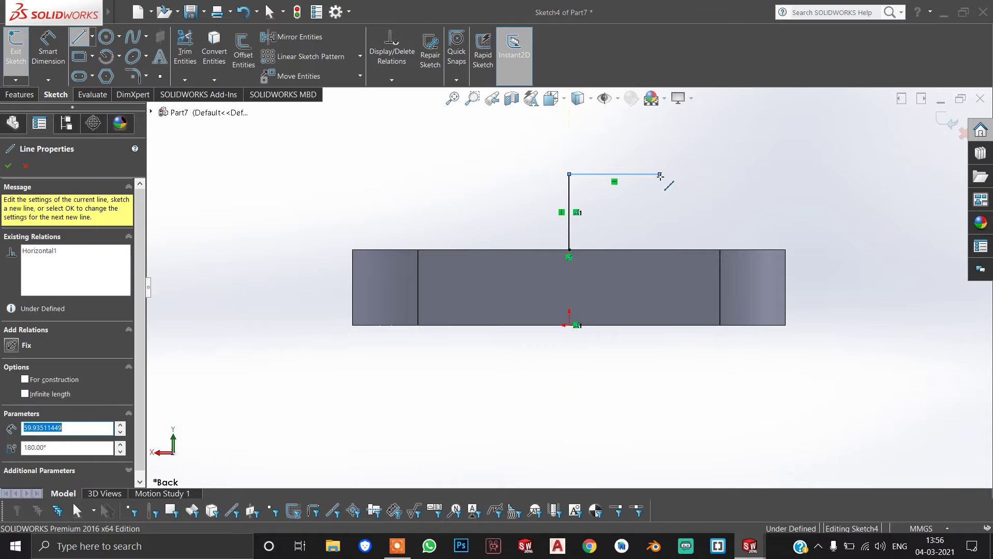
key(Return)
- Draw concentric radius 50 and radius 25 circles at the top of the vertical line
key(c)
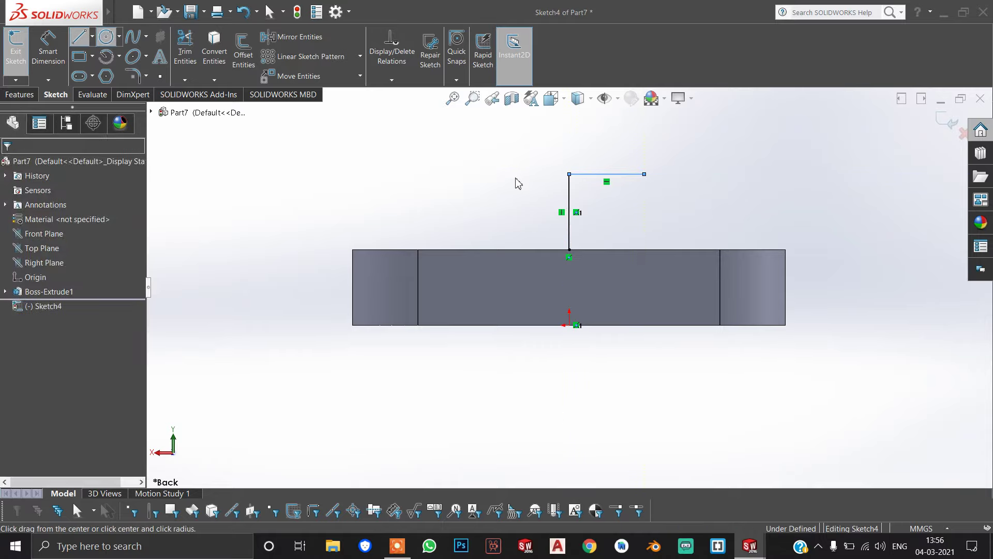
click(570, 174)
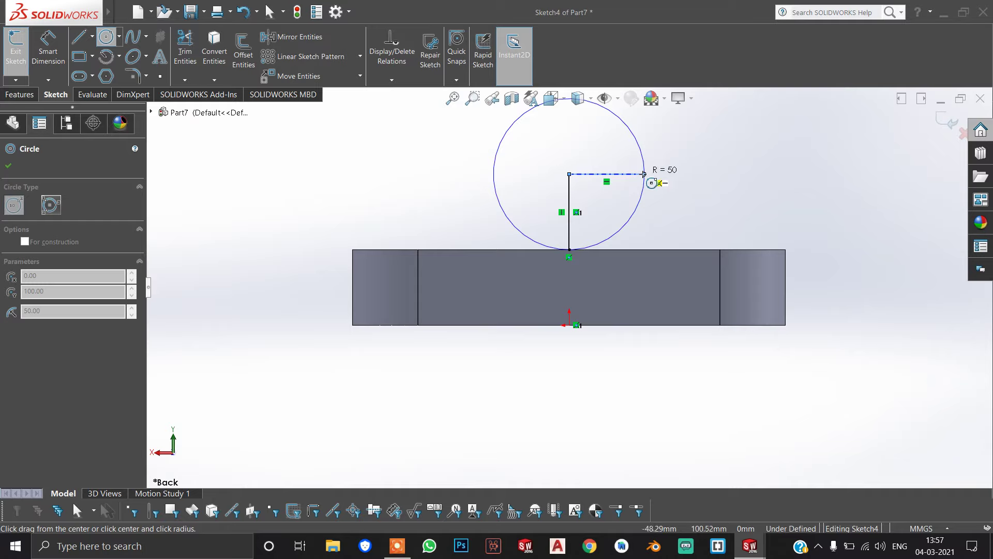
click(645, 174)
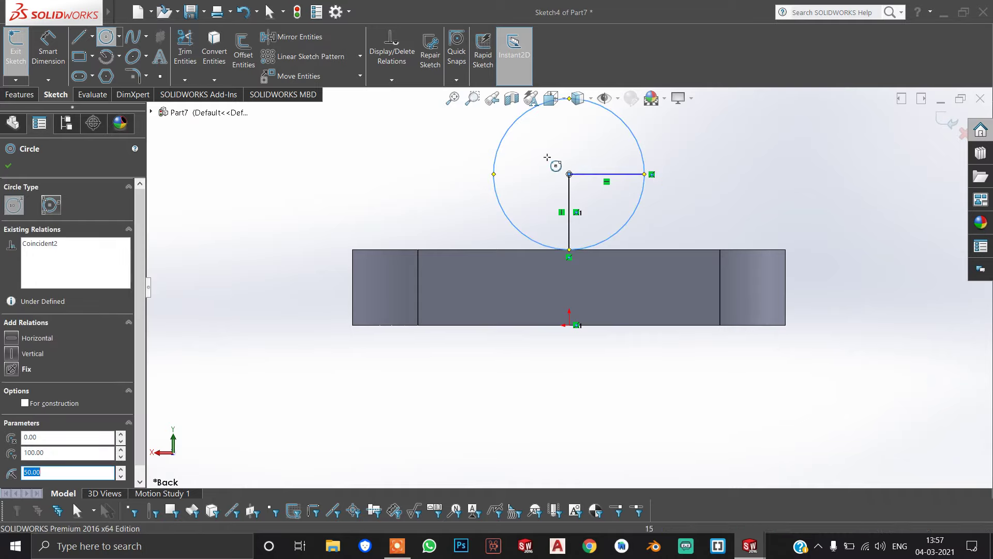
click(569, 173)
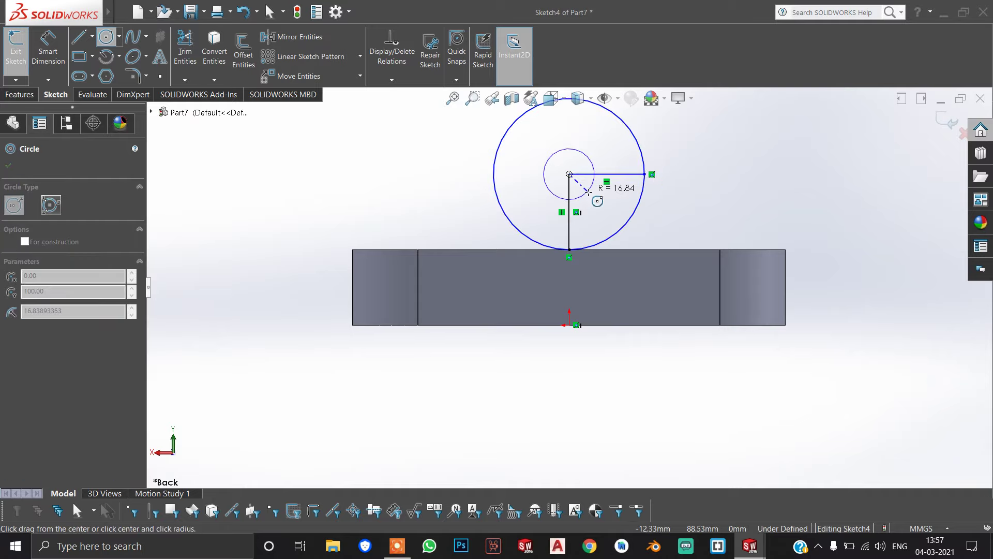
click(589, 192)
text(25)
key(Return)
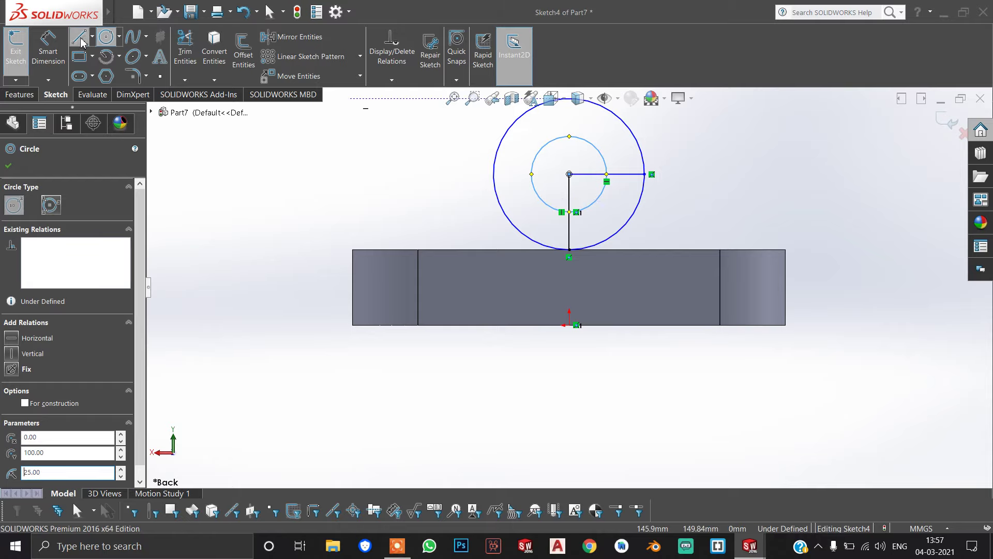
- Run vertical sides from the outer circle down to the plate top with a base line, then trim off the lower arc
click(81, 42)
click(495, 174)
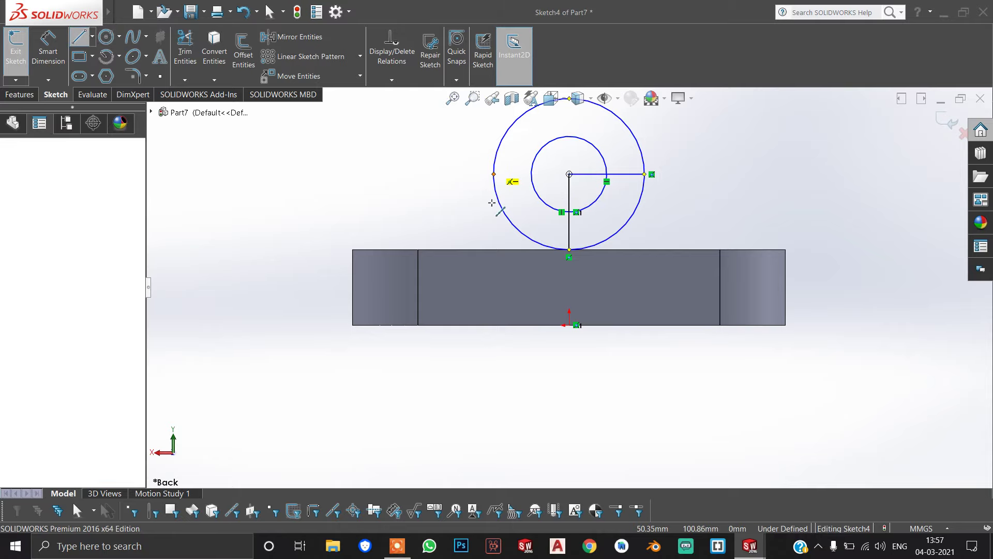
click(494, 249)
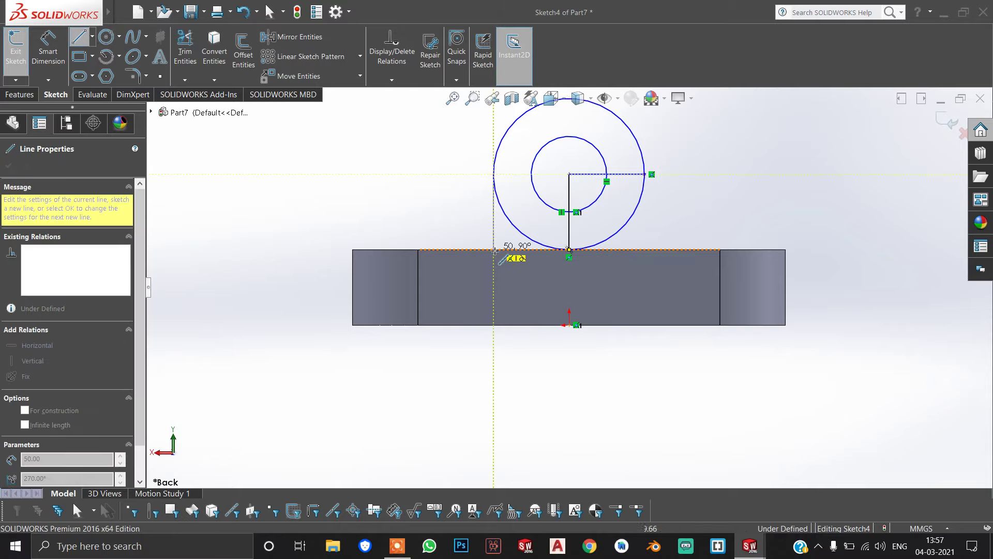
click(645, 249)
click(644, 175)
click(185, 49)
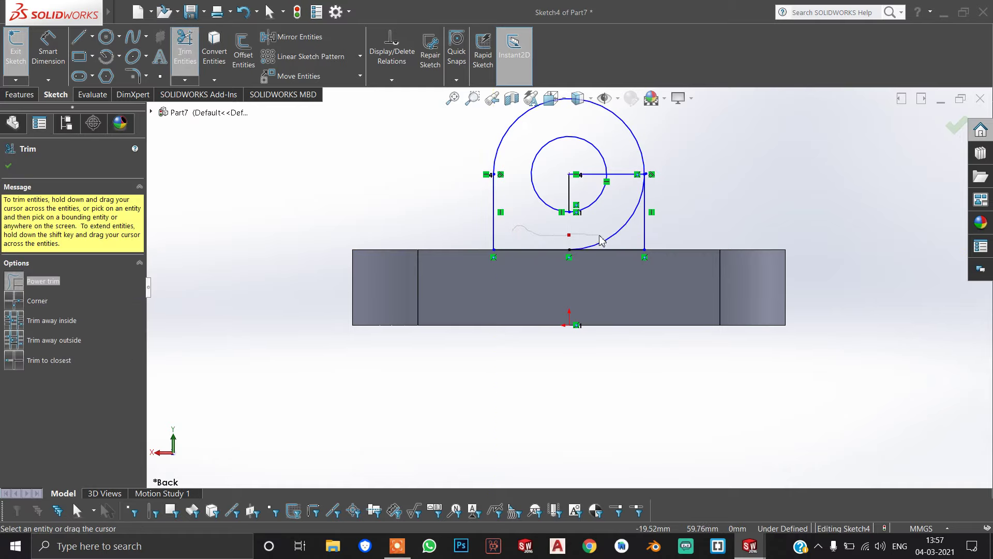
drag(611, 237, 614, 174)
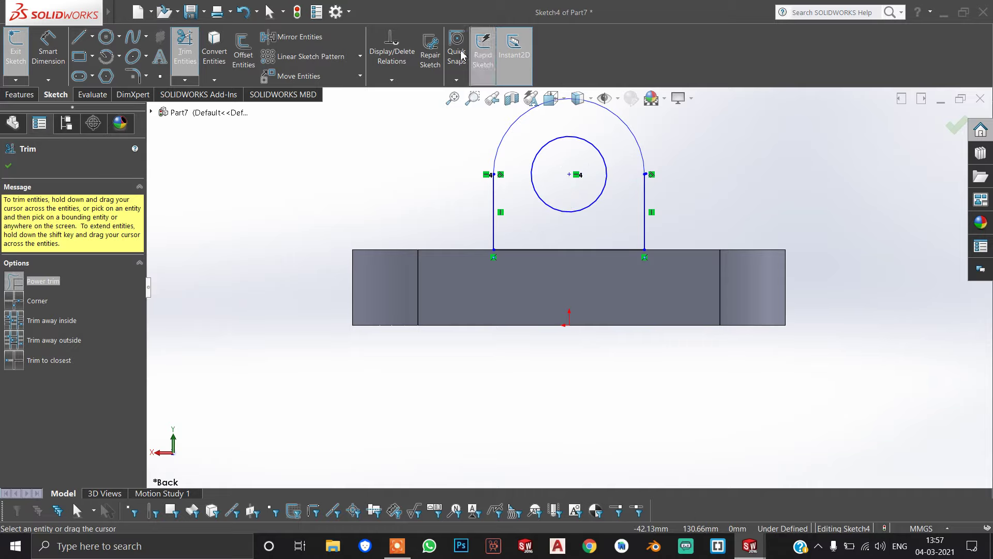
click(78, 37)
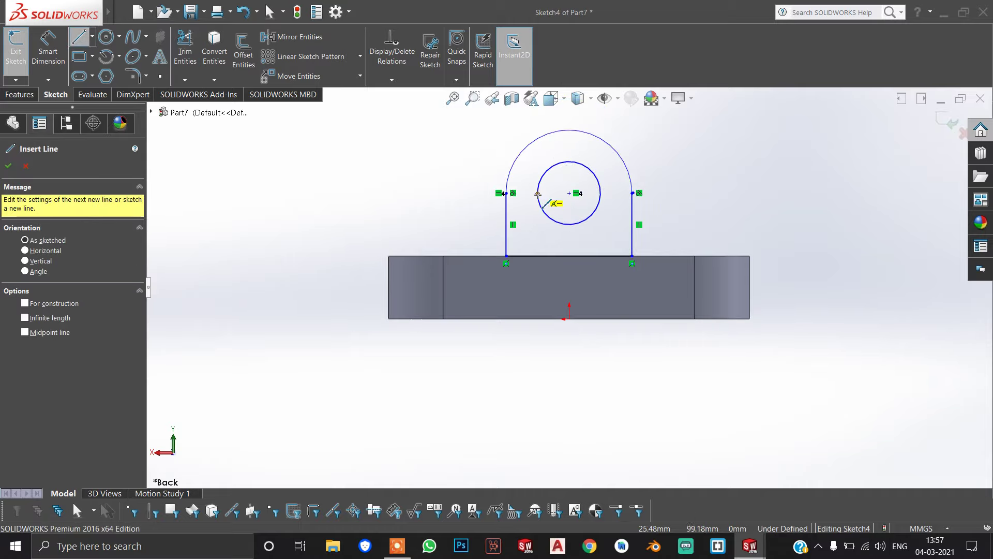
- Draw vertical lines rising from the inner circle's side points
click(538, 193)
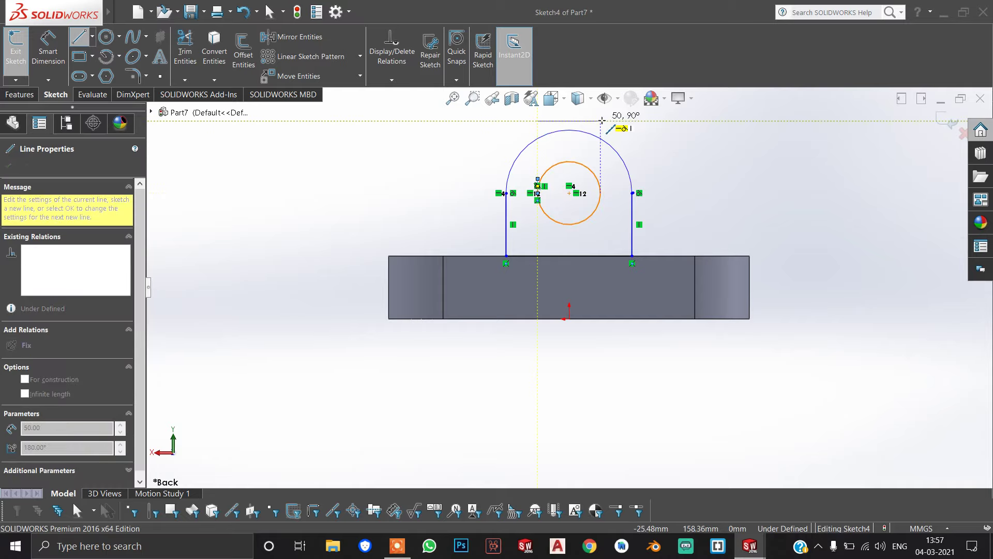
click(600, 162)
click(601, 192)
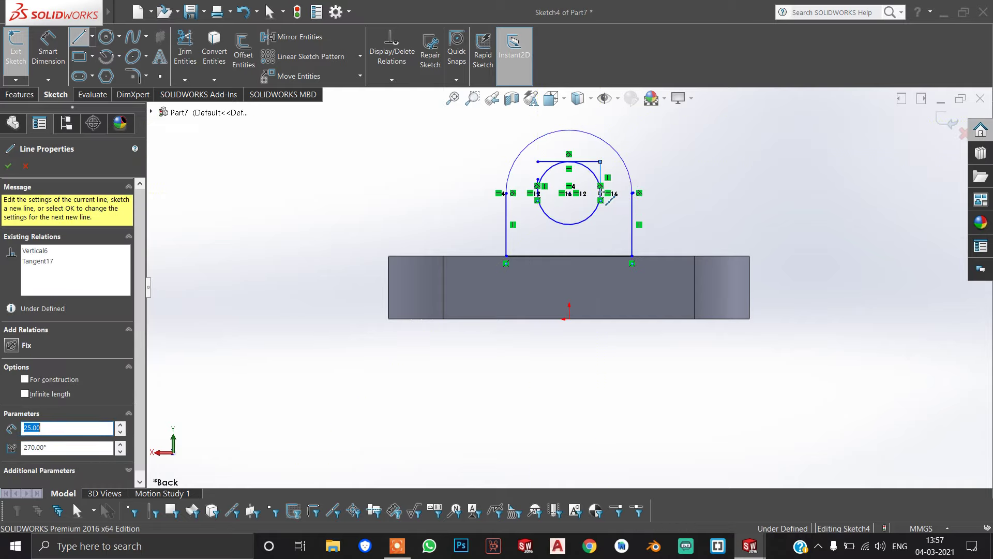
scroll(598, 129, up, 1)
scroll(597, 129, down, 3)
click(605, 189)
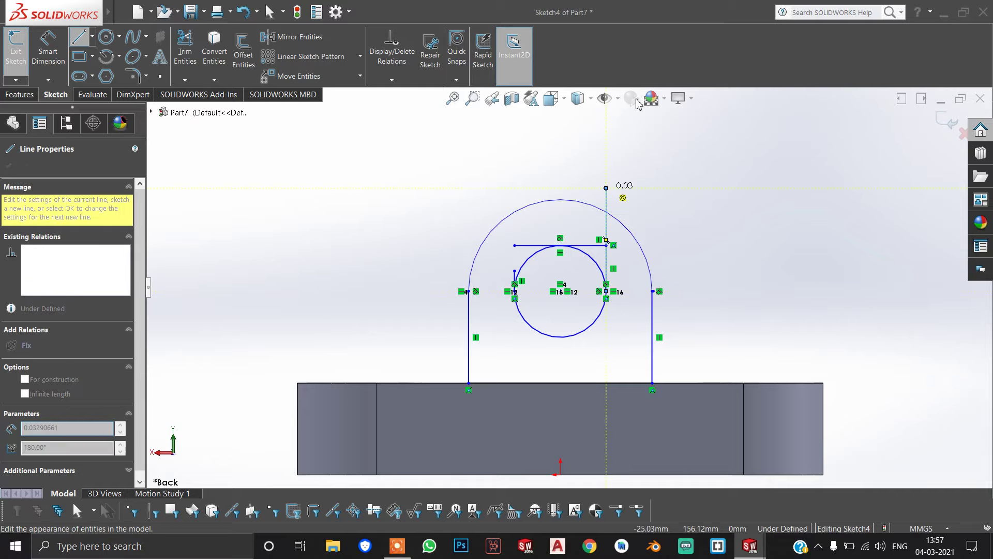
key(Escape)
key(l)
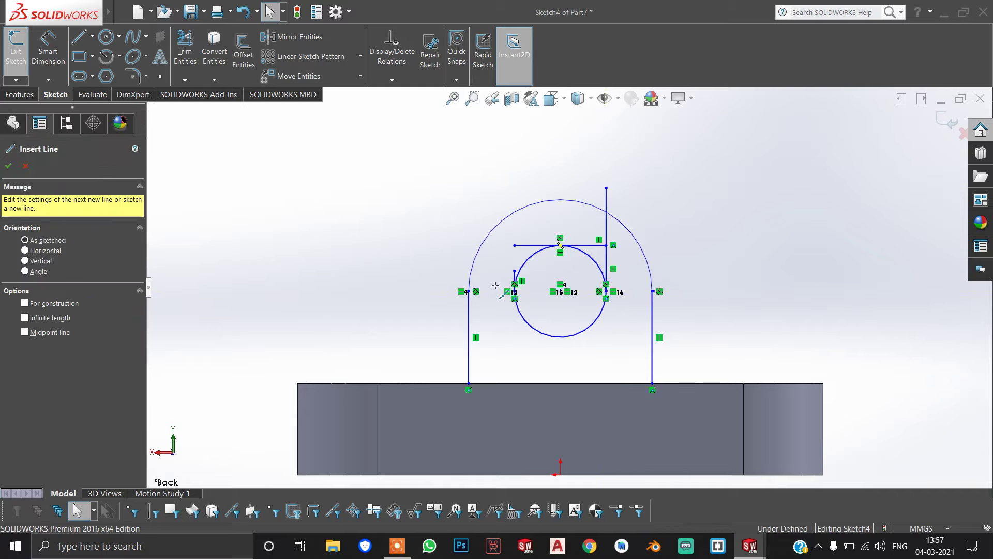
drag(515, 271, 515, 258)
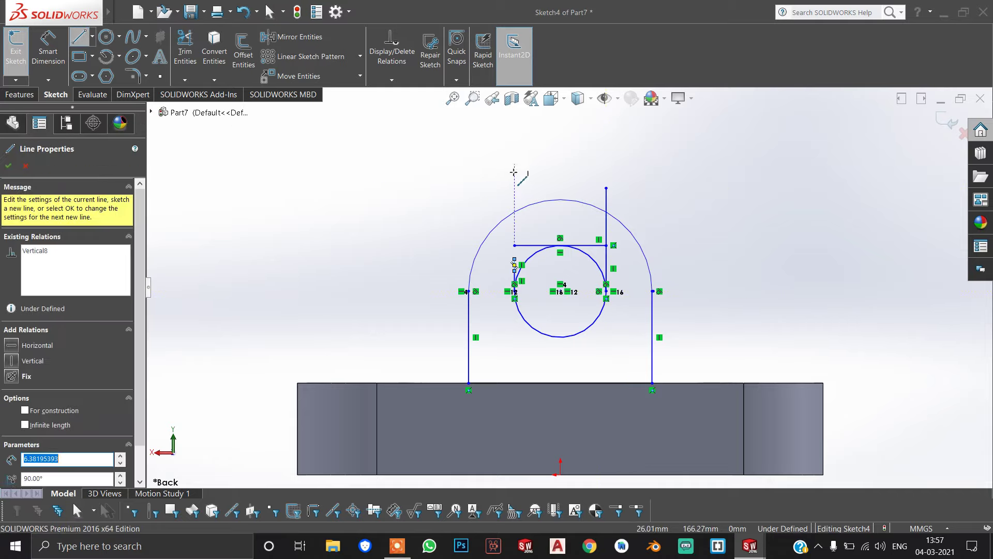
key(Escape)
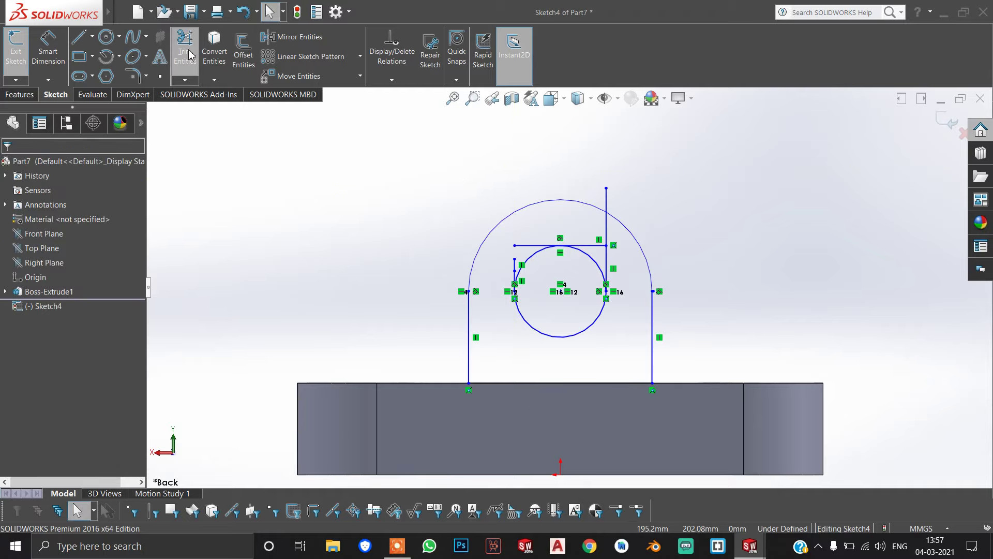
- Power-trim the stray line running from the inner circle's top
click(185, 52)
scroll(469, 170, down, 2)
scroll(506, 201, down, 1)
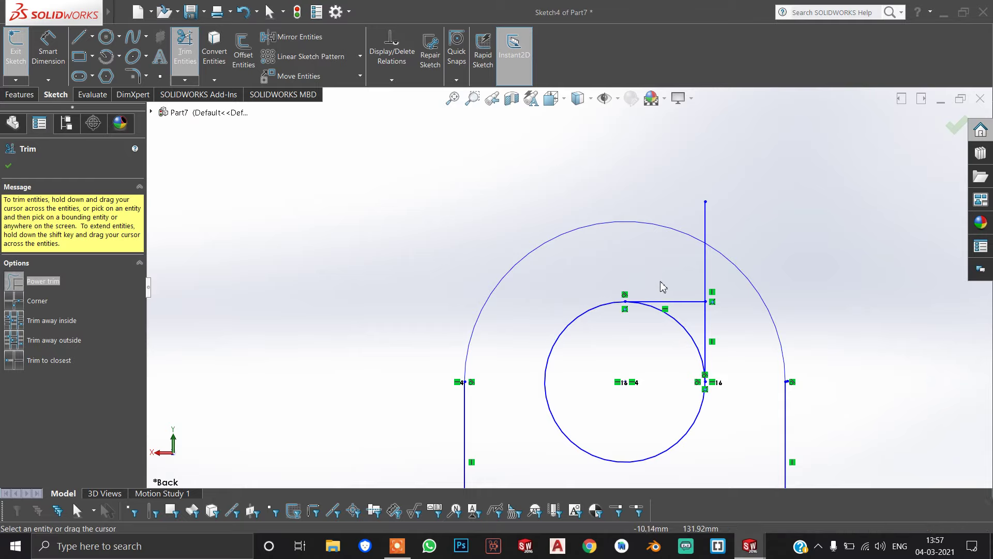
drag(661, 284, 676, 310)
- Draw a vertical line from the inner circle's left point up above the arc
click(80, 37)
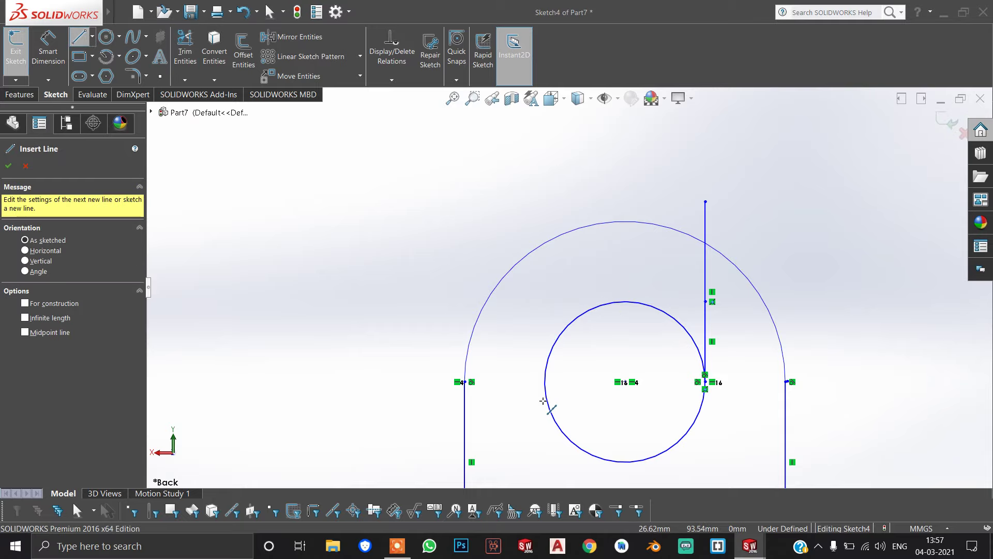
click(545, 381)
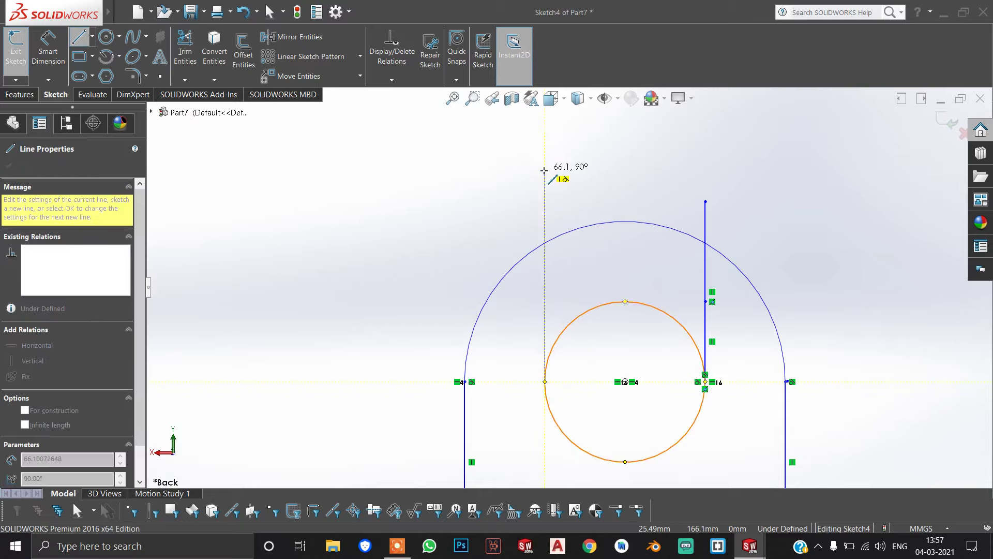
click(545, 171)
- Trim away the outer arc's top and excess line, leaving an upward-open U-slot
click(185, 52)
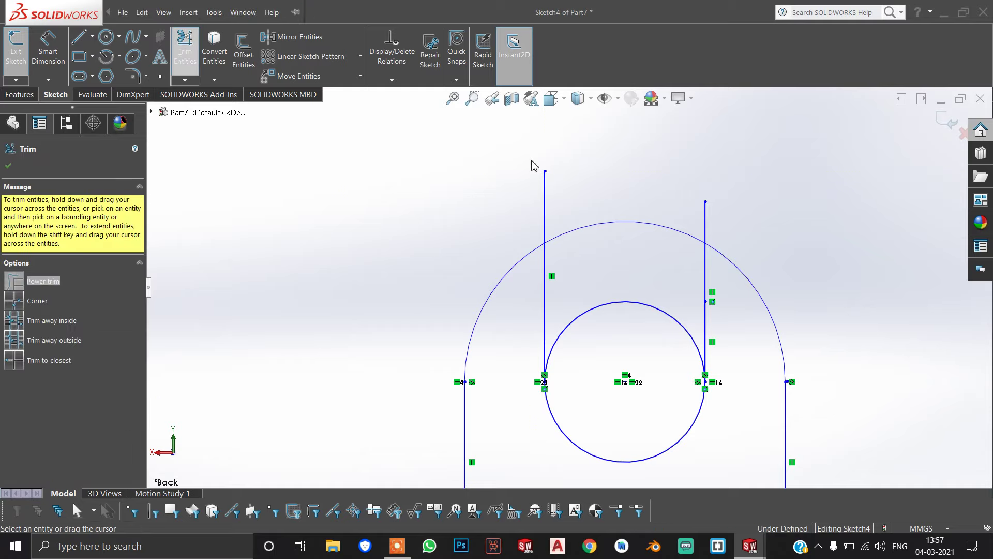
mouse_move(515, 186)
mouse_down()
mouse_move(593, 246)
mouse_move(581, 346)
mouse_up()
scroll(659, 213, up, 3)
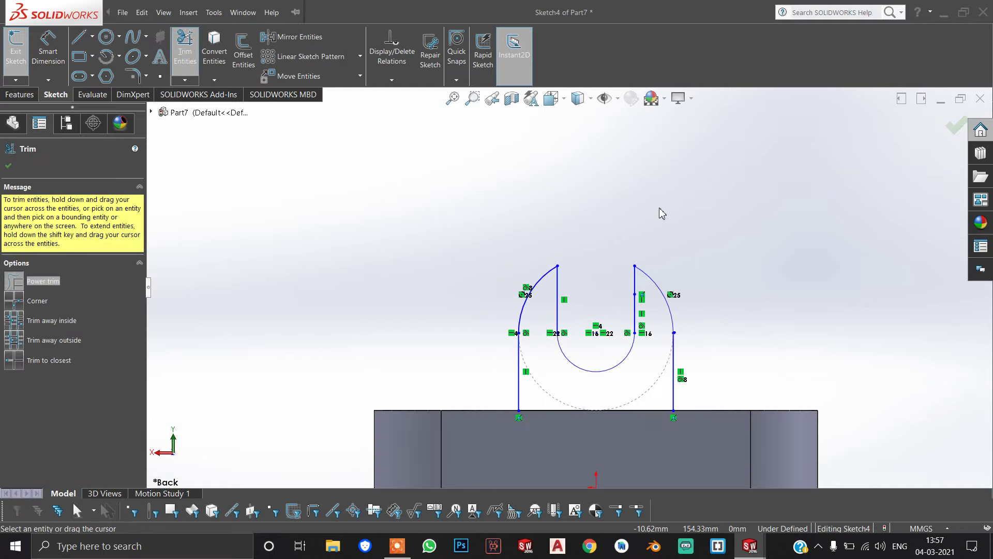
click(957, 130)
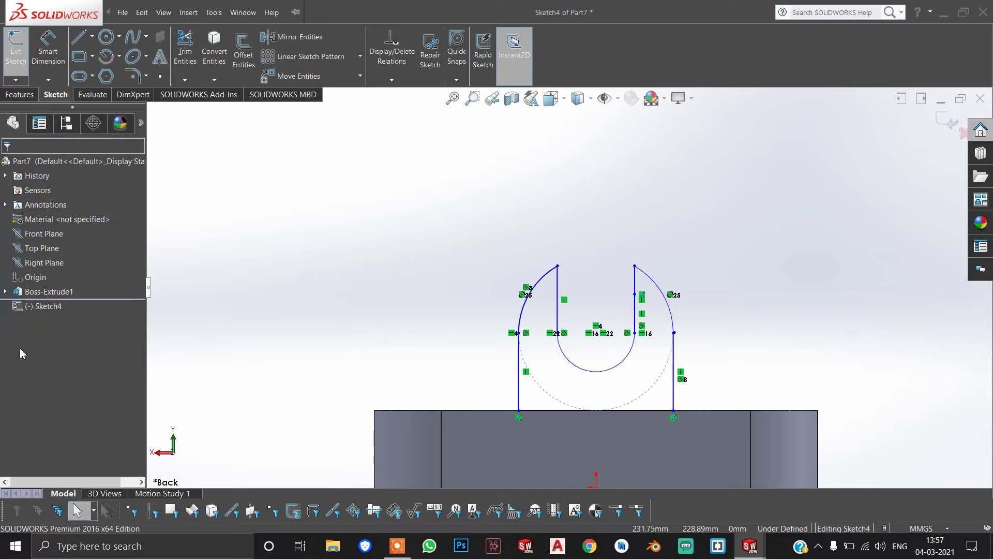
- Extrude Sketch4's U-slot region 15 mm in both directions into Boss-Extrude2
click(44, 306)
click(21, 93)
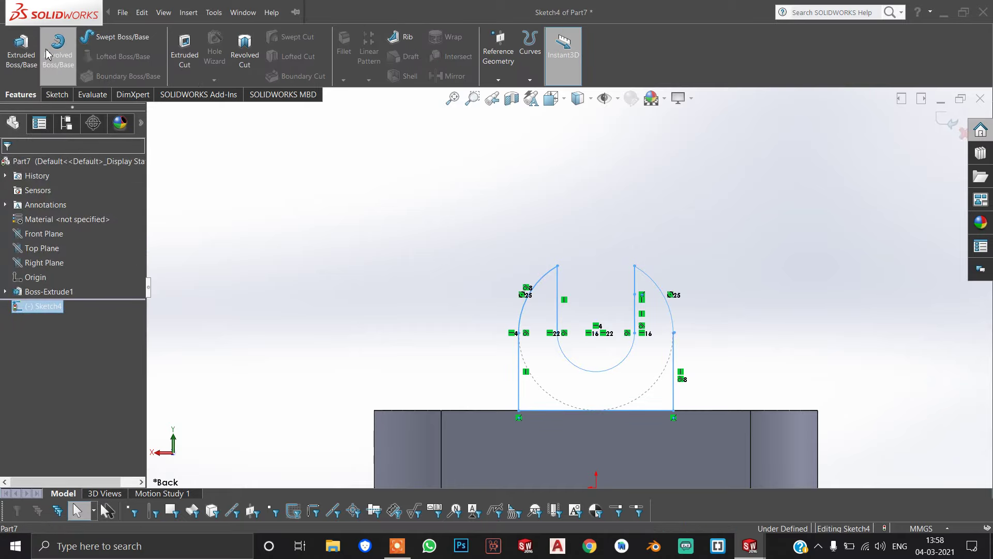
click(22, 52)
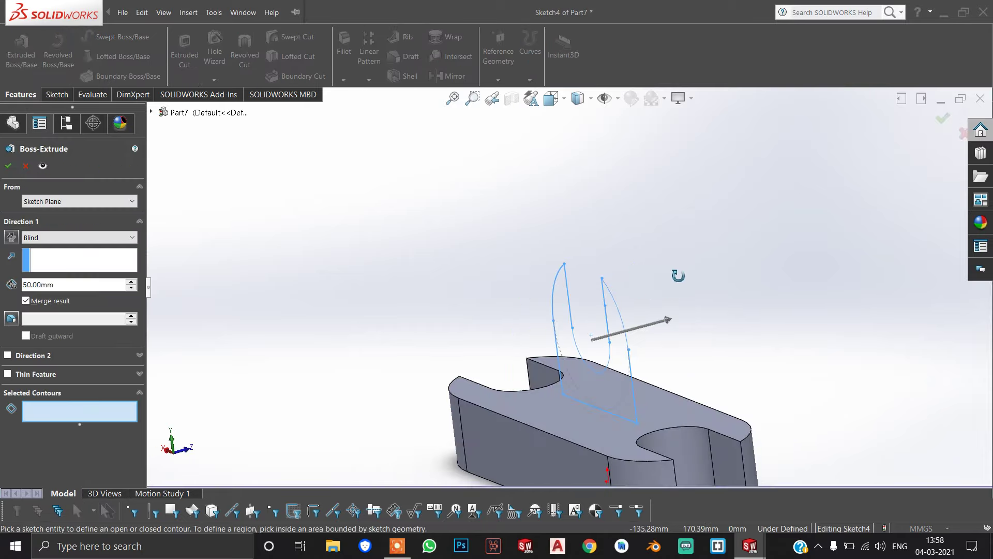
click(620, 412)
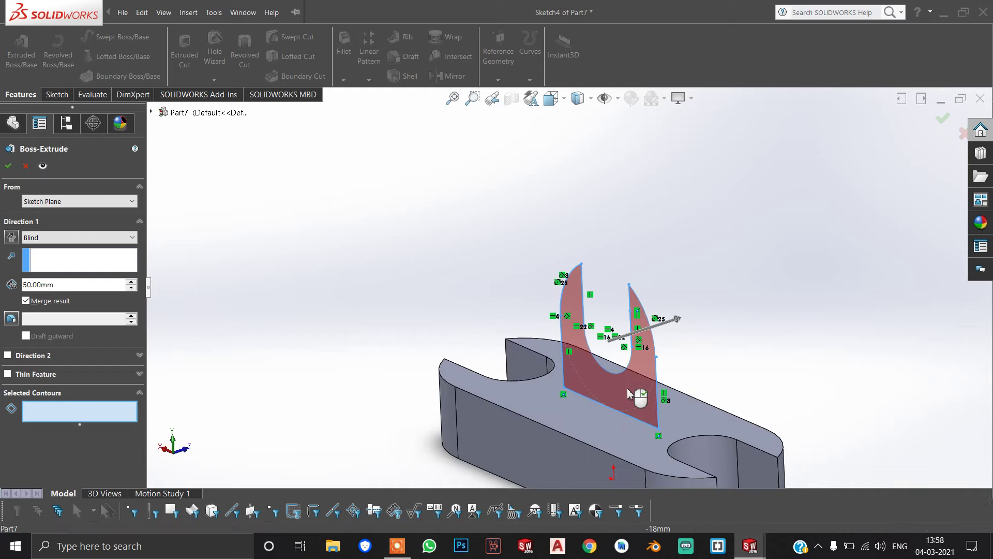
click(8, 355)
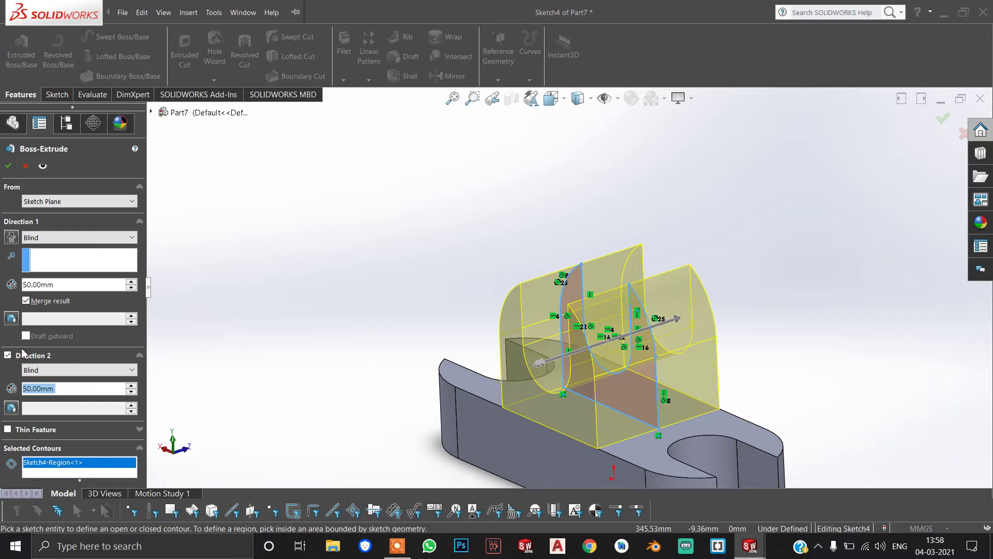
key(ctrl+a)
text(15)
key(Return)
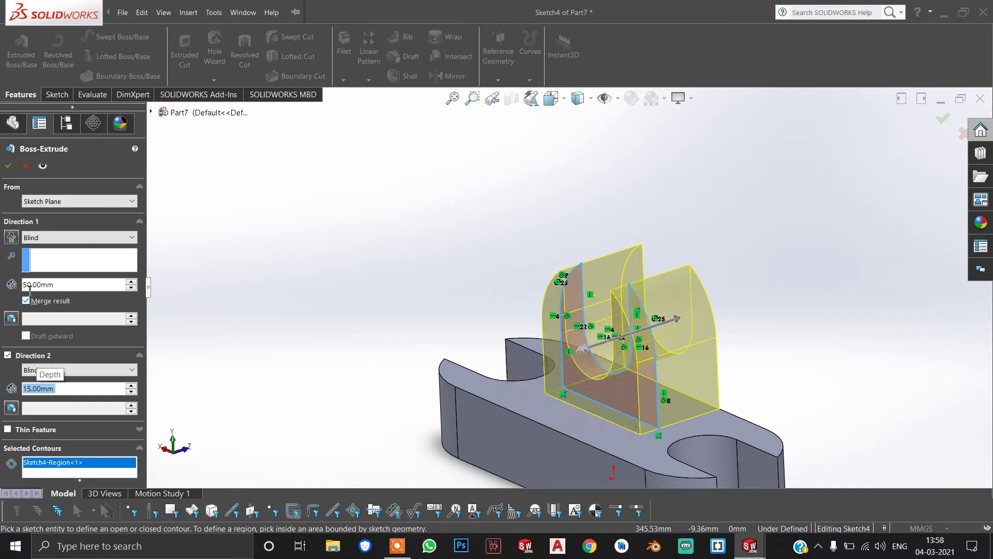
double_click(59, 284)
text(15)
key(Return)
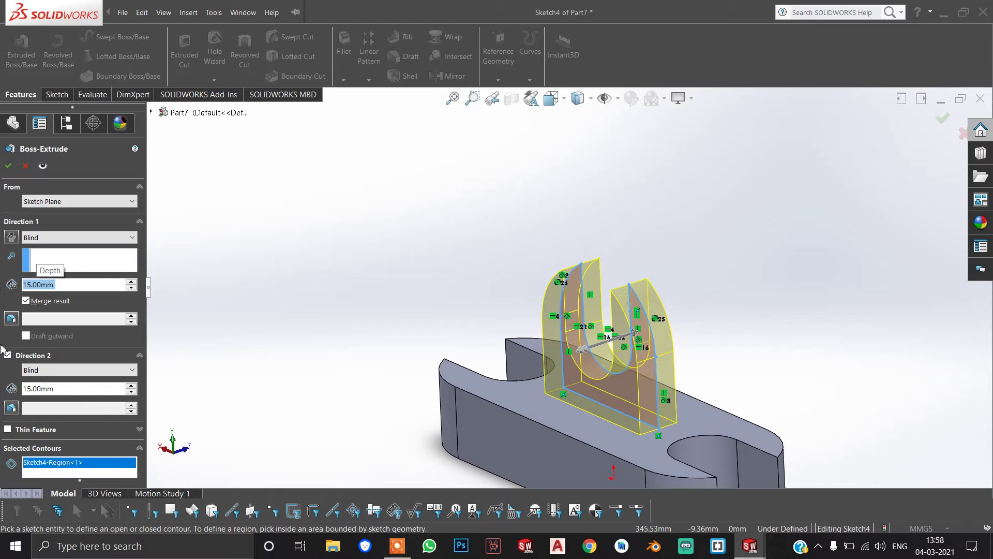
click(942, 123)
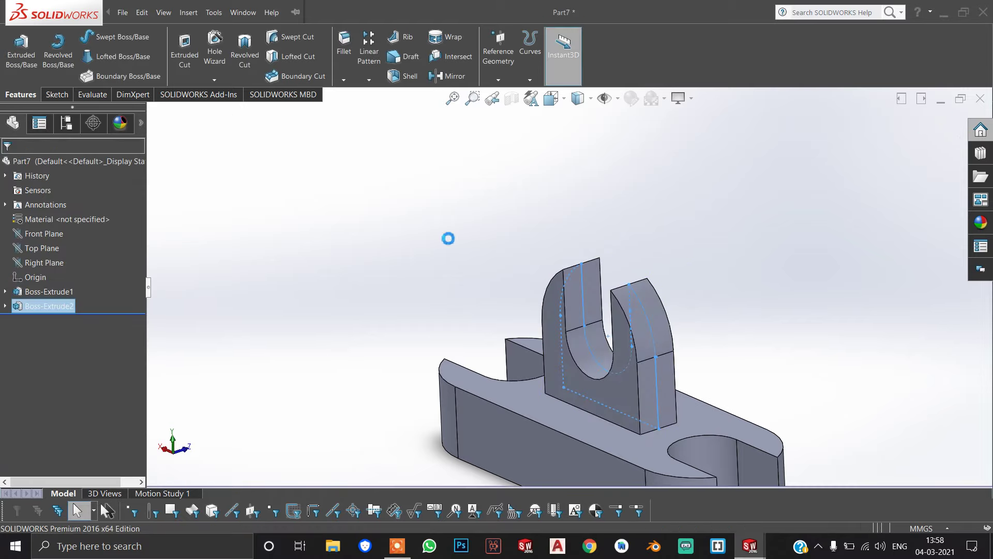
- Orbit the model, then view the Front Plane normal-to
click(414, 288)
mouse_move(373, 328)
middle_down()
mouse_move(461, 171)
mouse_move(583, 426)
middle_up()
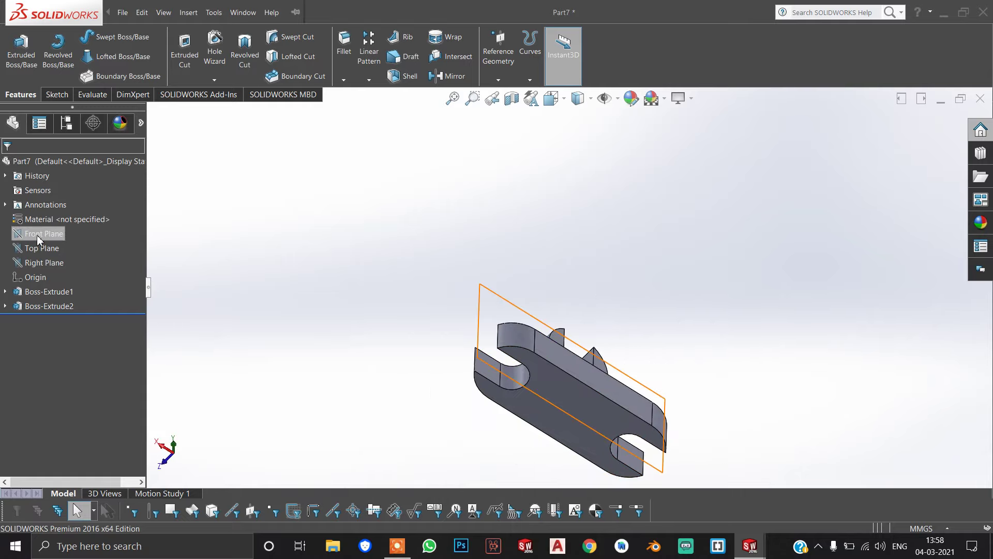
click(17, 234)
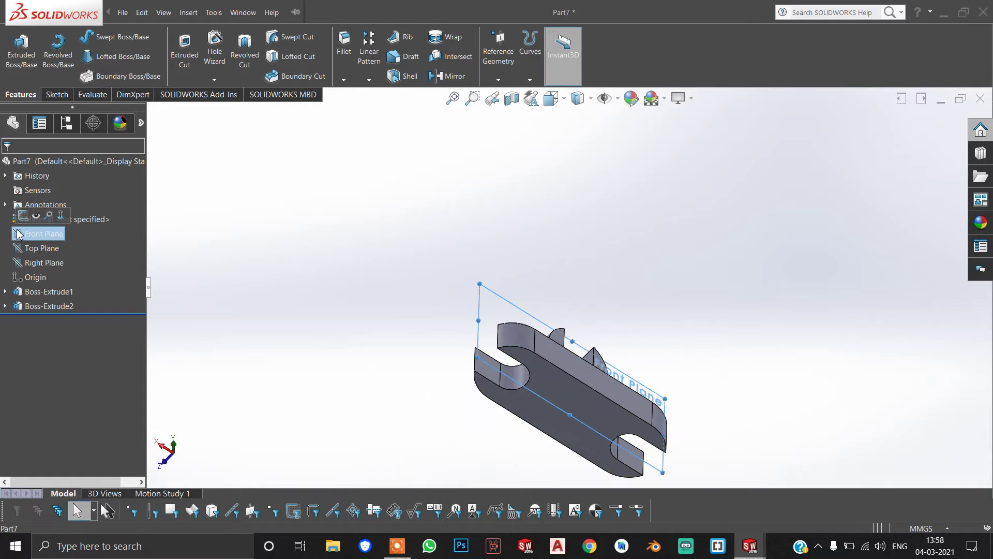
key(space)
click(554, 259)
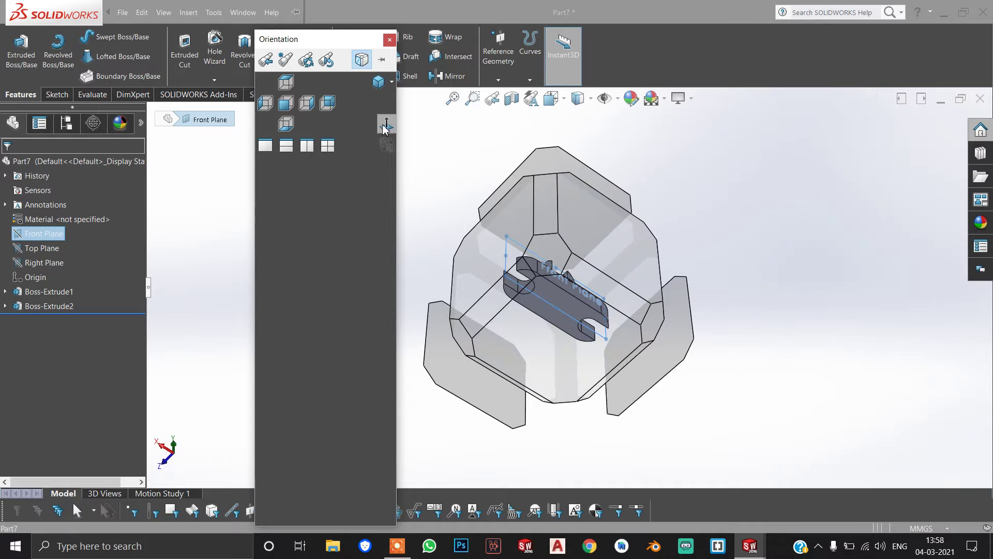
click(57, 94)
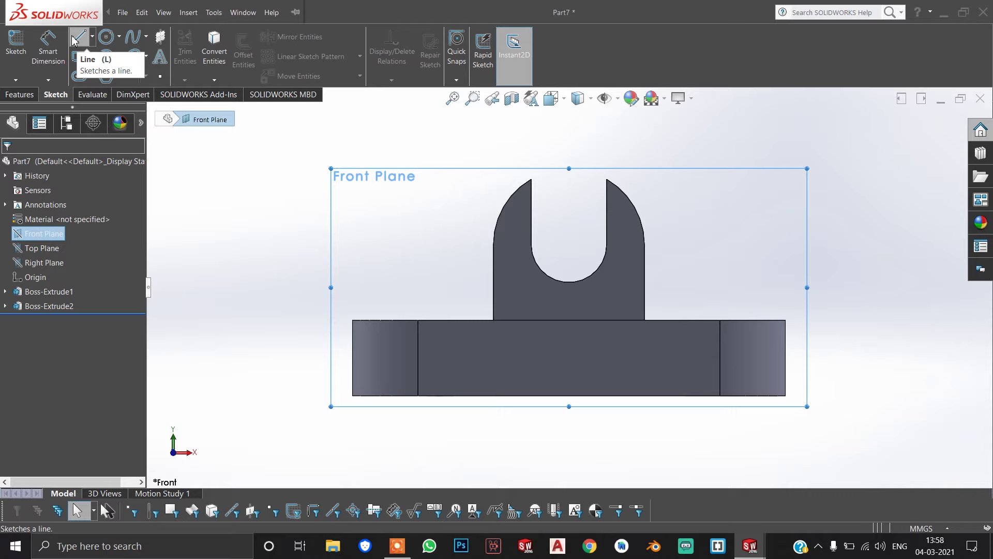
- Orbit to a 3-D view, then turn the view normal to the Right Plane
middle_drag(771, 194, 754, 277)
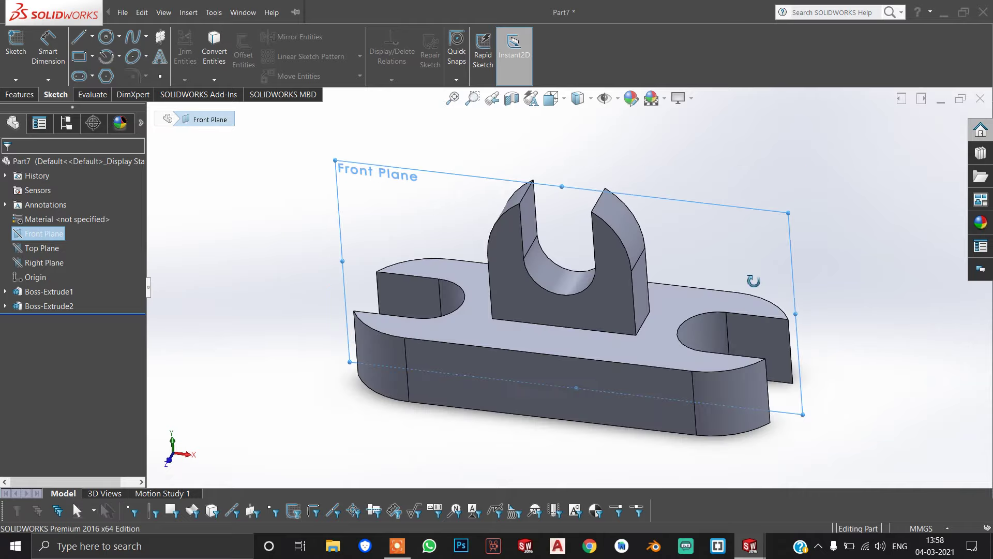
click(36, 267)
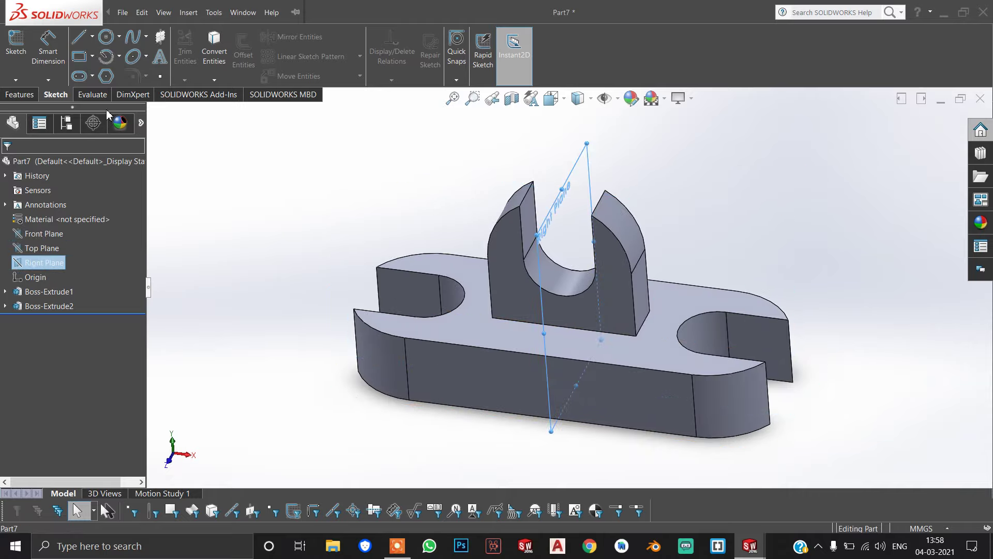
key(space)
click(392, 124)
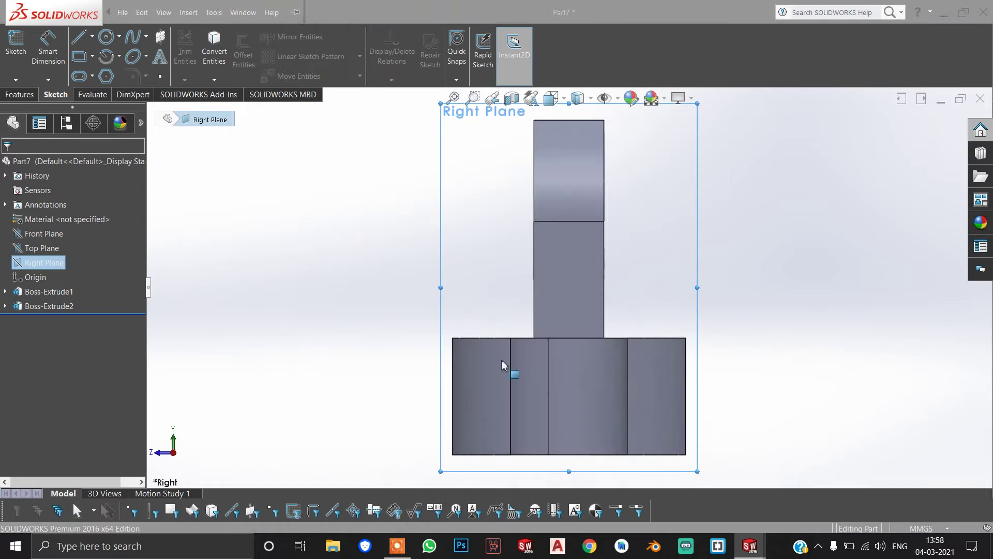
- On the Right Plane, draw a 50 mm vertical line down from the origin
click(79, 38)
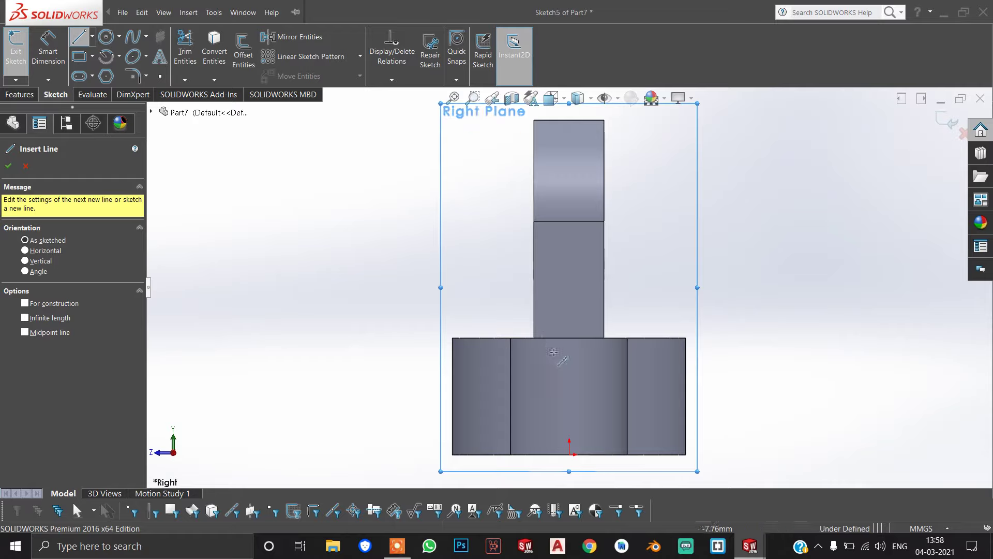
scroll(584, 434, down, 3)
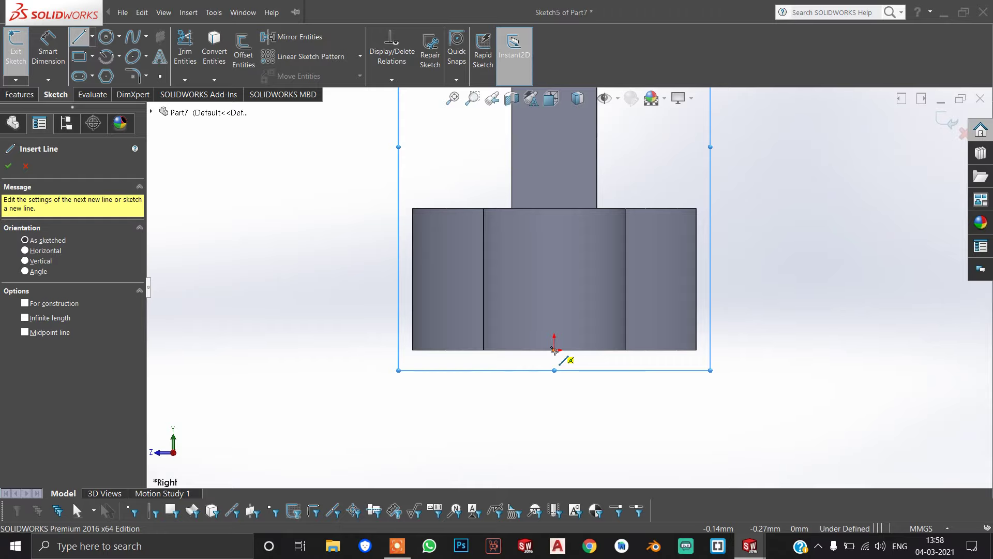
click(555, 350)
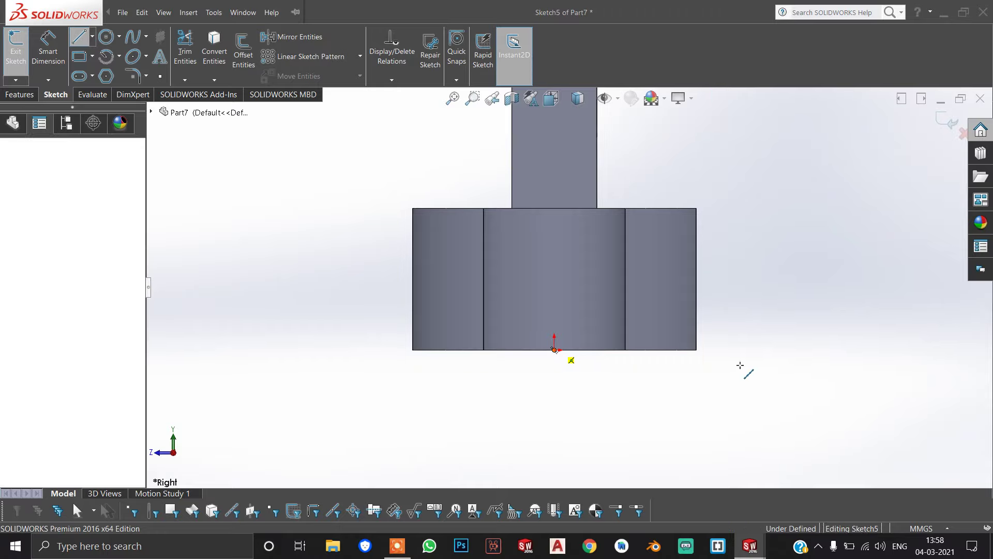
scroll(765, 357, up, 2)
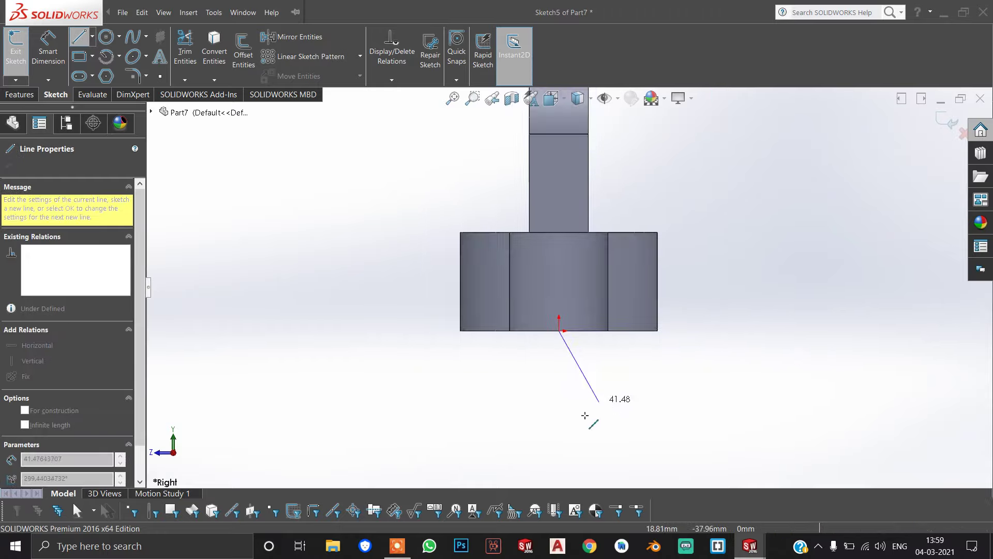
click(560, 430)
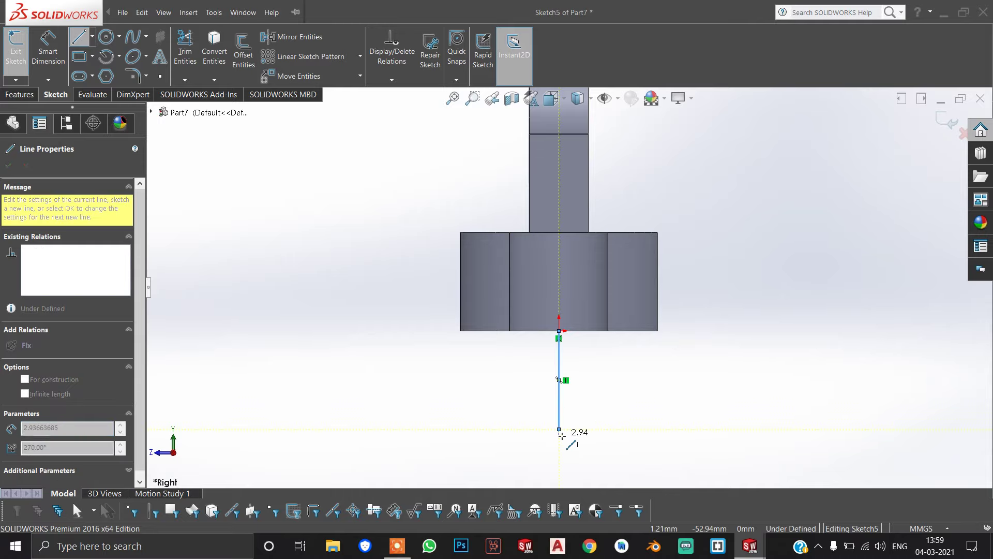
click(48, 52)
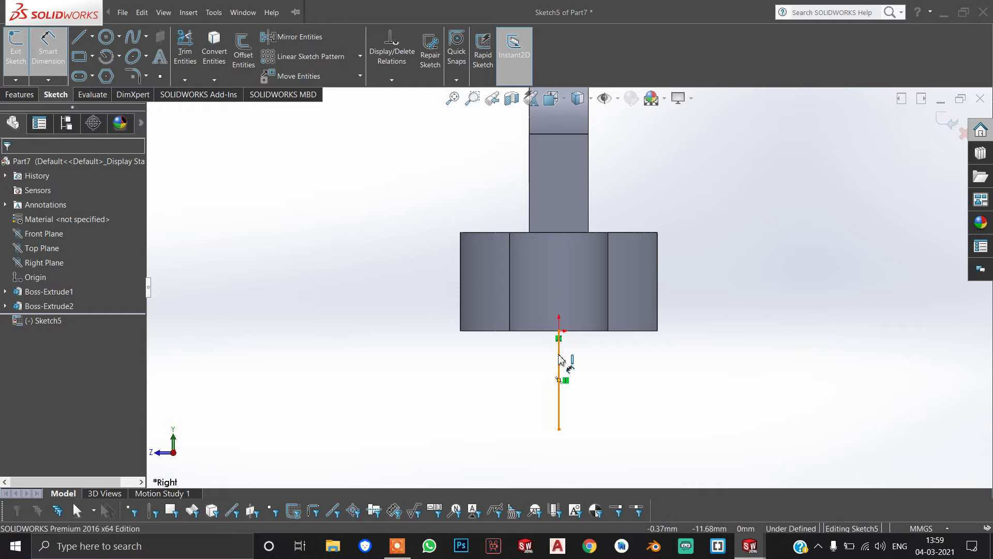
click(559, 357)
key(Escape)
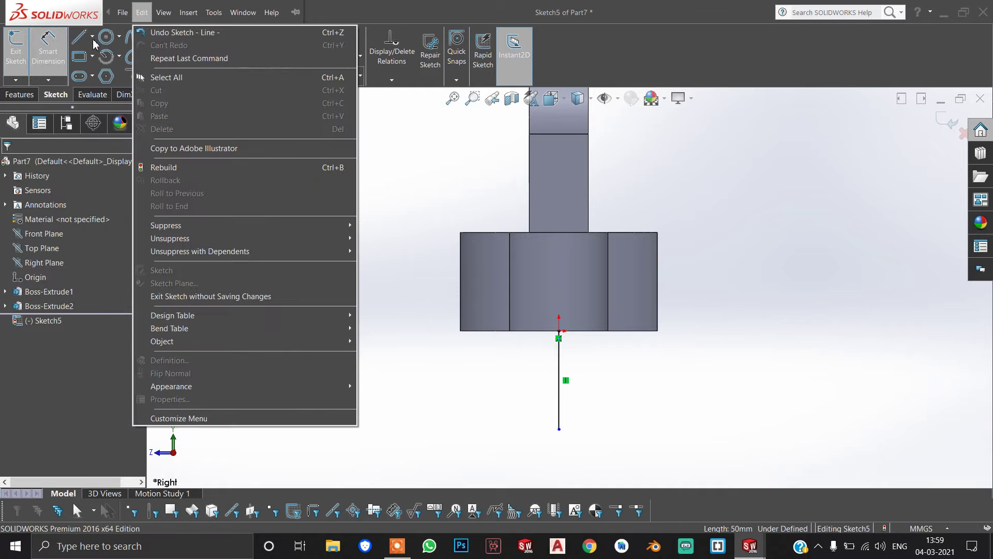
- Add a radius-50 circle centred on the line's bottom end
click(106, 36)
click(559, 429)
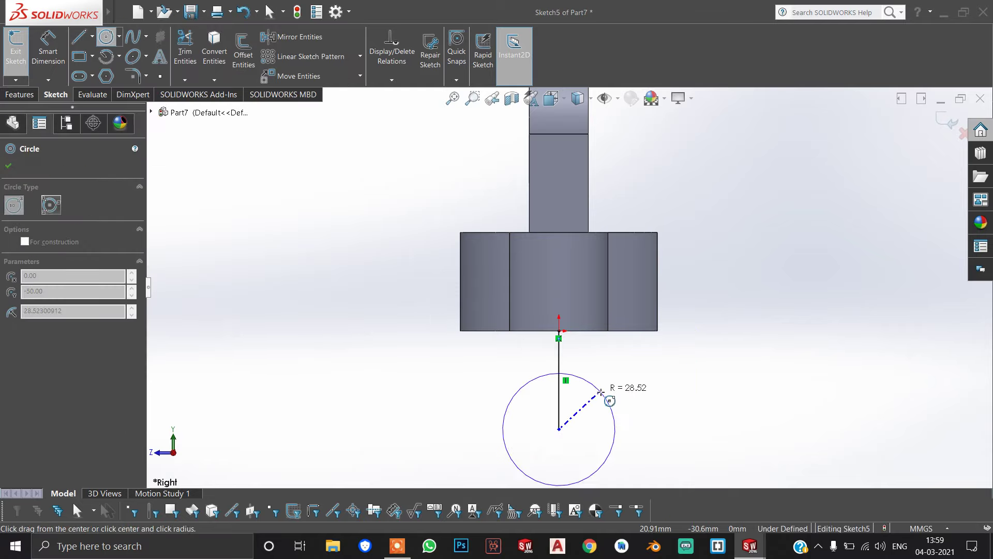
click(601, 392)
key(Return)
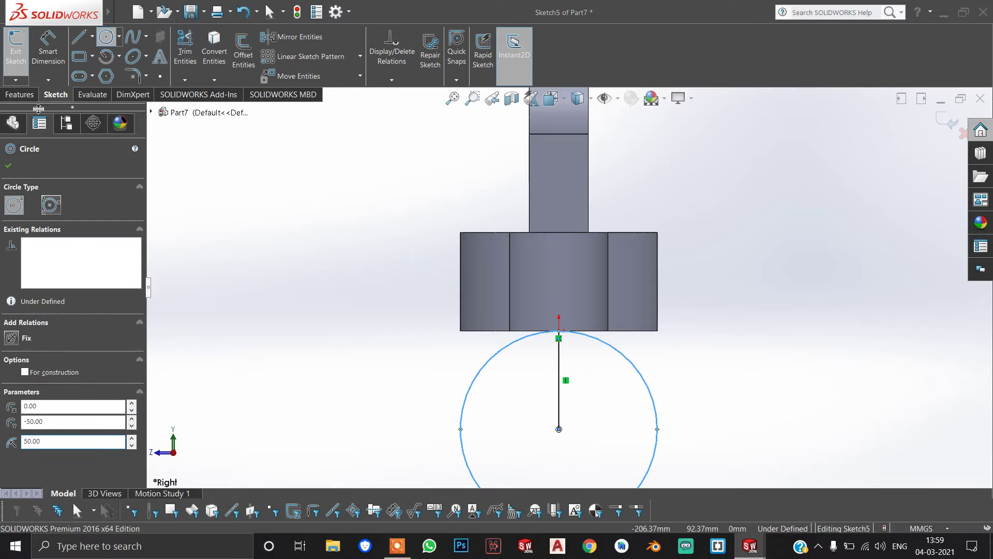
- Draw verticals from the block's lower corners down to the circle, joined along the block bottom
click(78, 36)
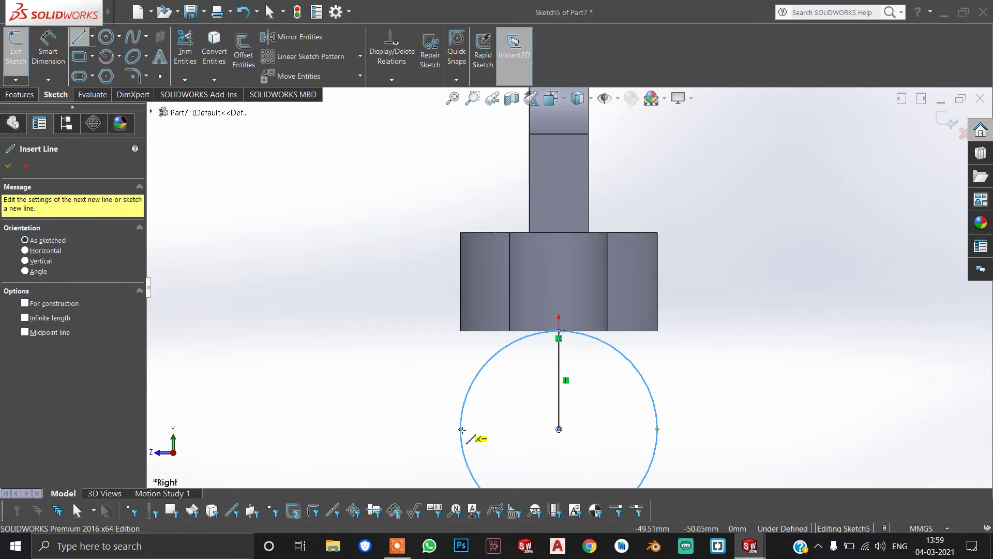
drag(462, 430, 464, 403)
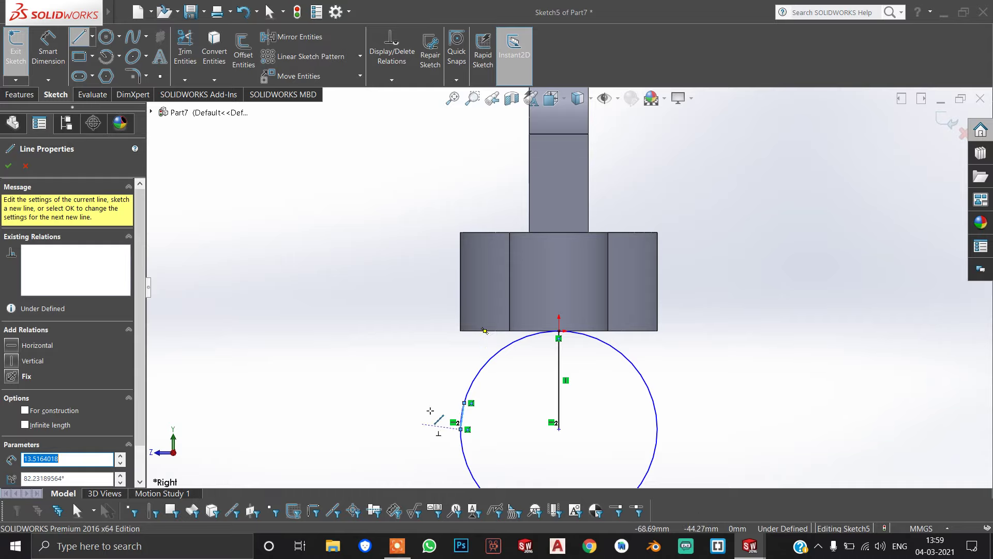
click(461, 332)
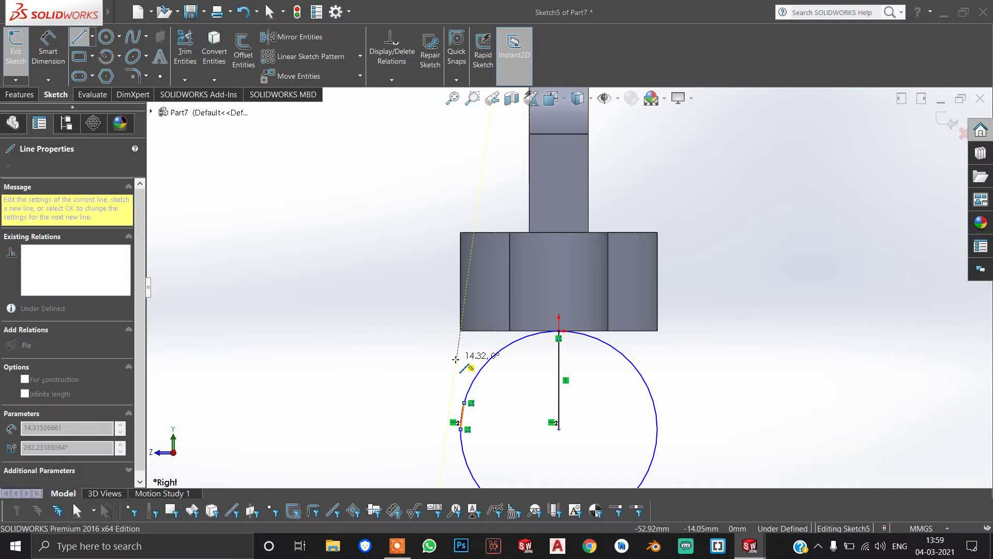
click(460, 429)
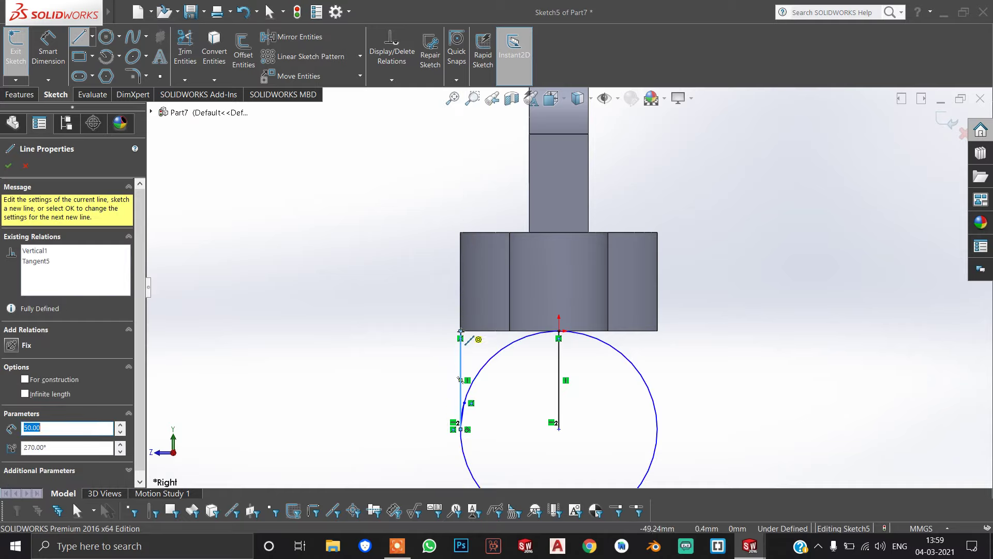
key(Escape)
key(l)
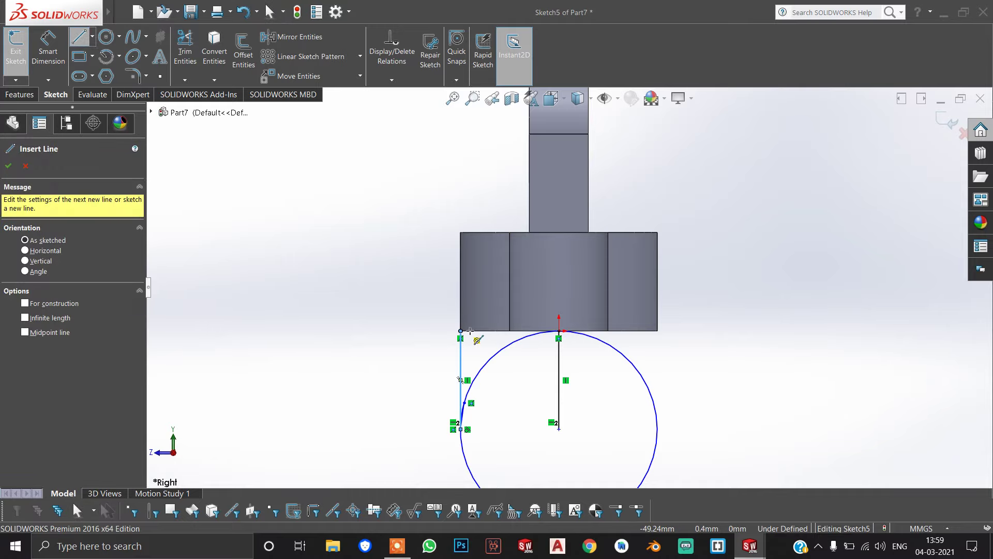
click(461, 331)
click(658, 331)
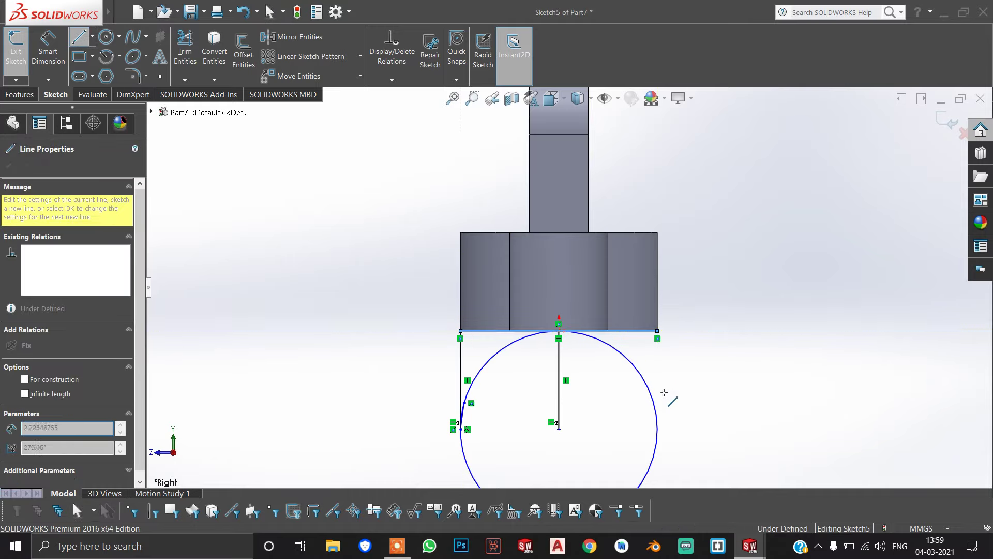
click(657, 429)
scroll(568, 288, up, 3)
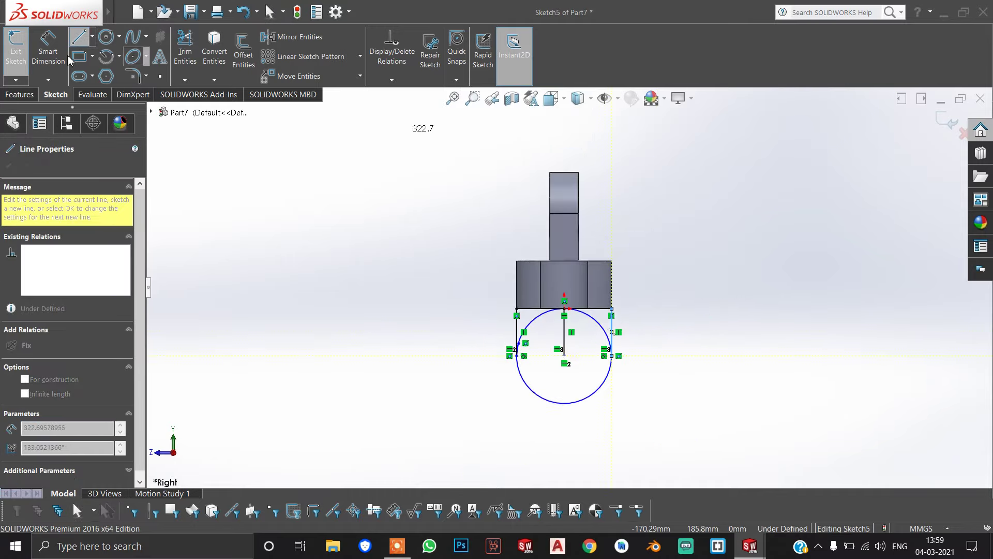
click(106, 36)
scroll(584, 337, down, 3)
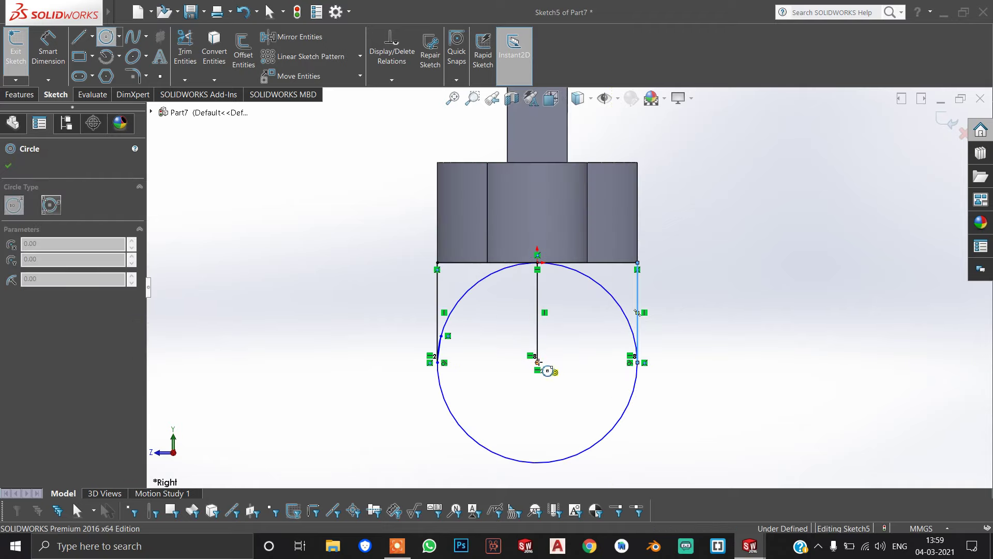
- Add a concentric circle of radius 20 inside the big circle
click(538, 362)
click(550, 400)
text(2)
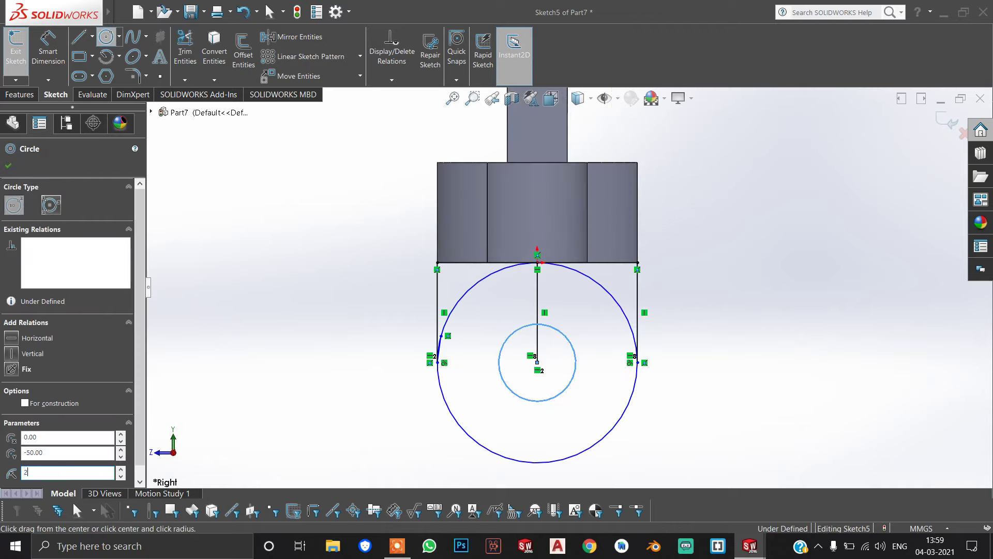
text(0.00)
key(Return)
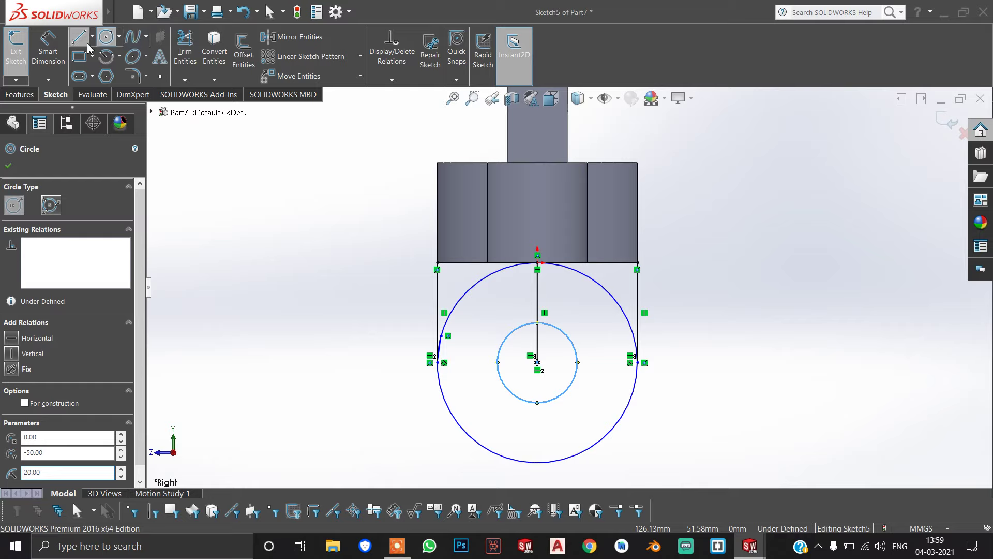
- Draw two vertical legs from the small circle's left and right edges below the big circle
click(86, 43)
click(498, 362)
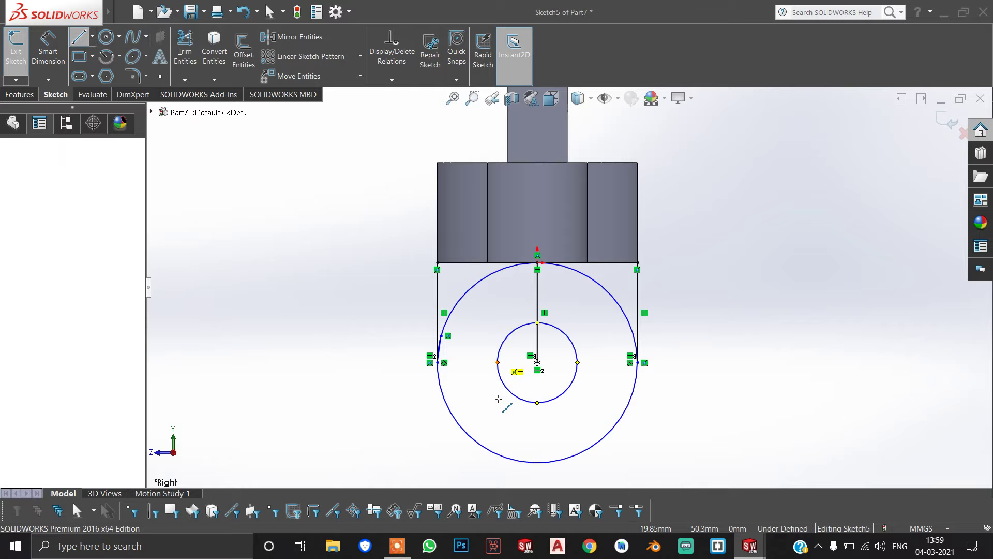
click(499, 481)
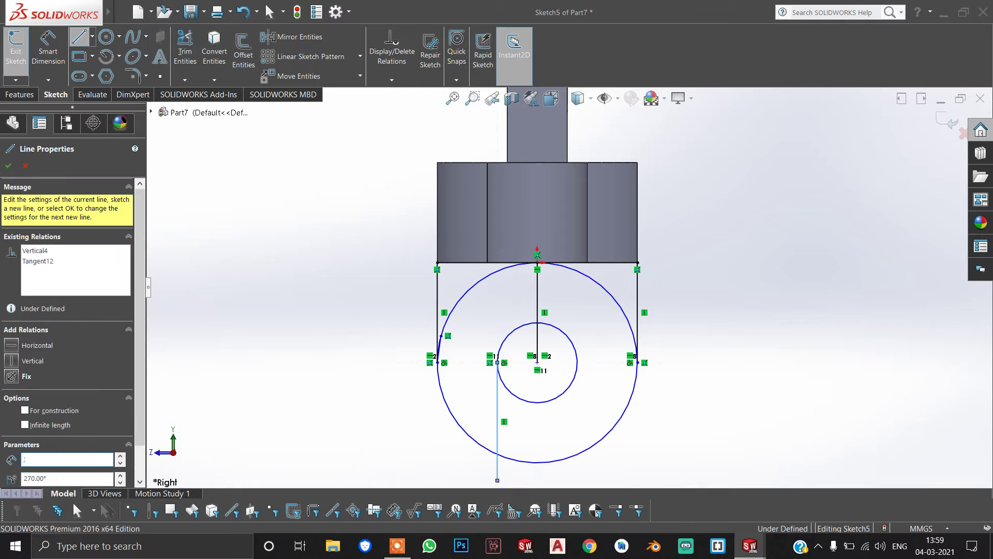
key(Escape)
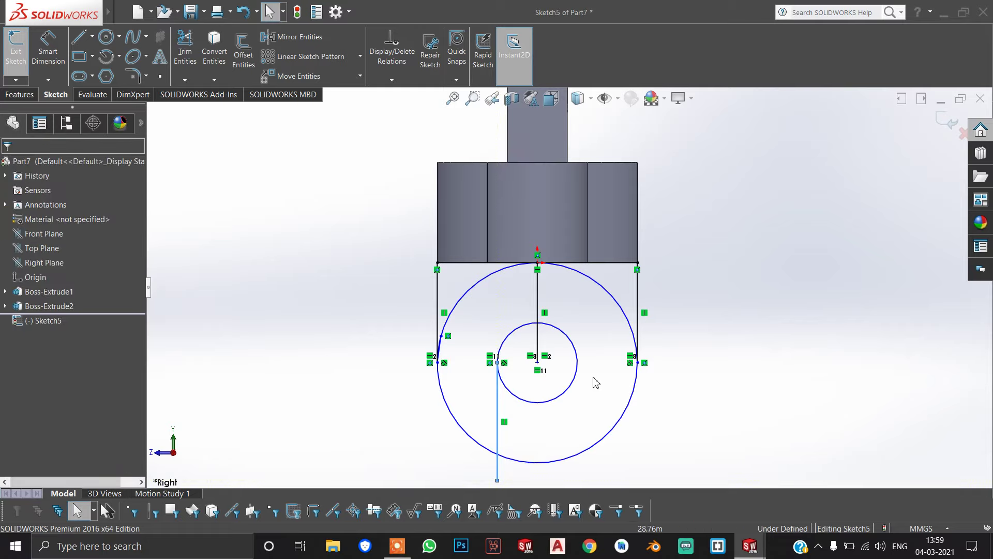
key(Return)
click(578, 362)
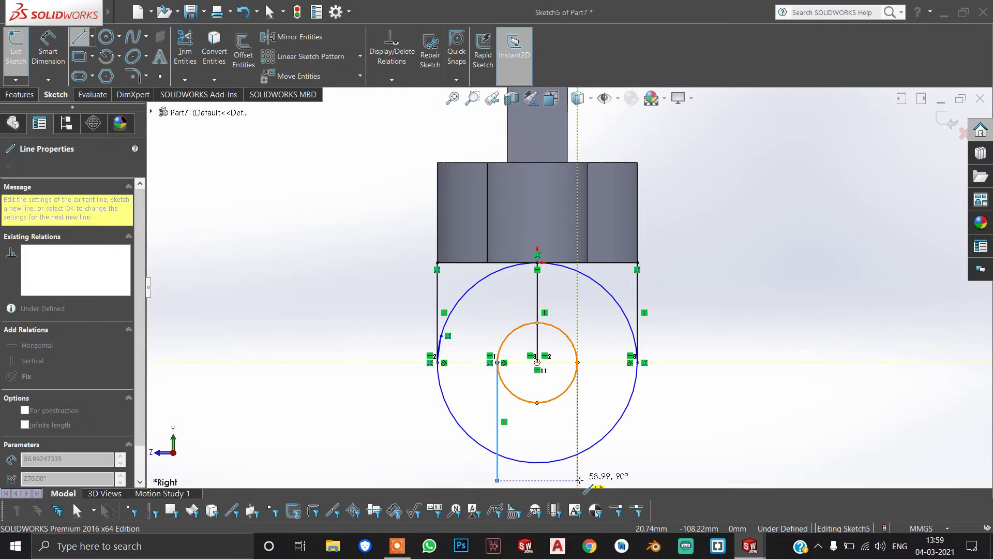
click(578, 481)
key(Escape)
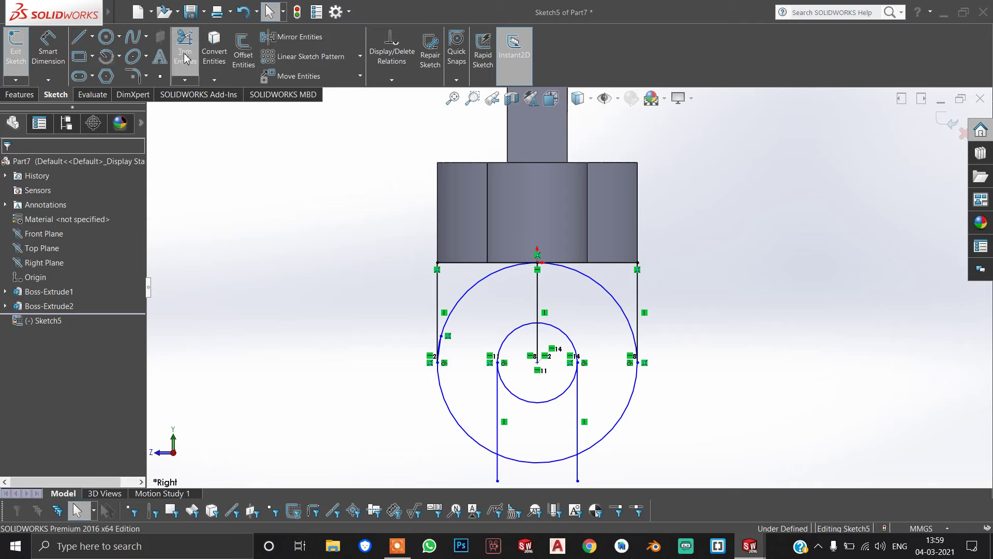
- Power-trim the slanted segment and both circles' lower arcs, then exit the sketch
click(186, 55)
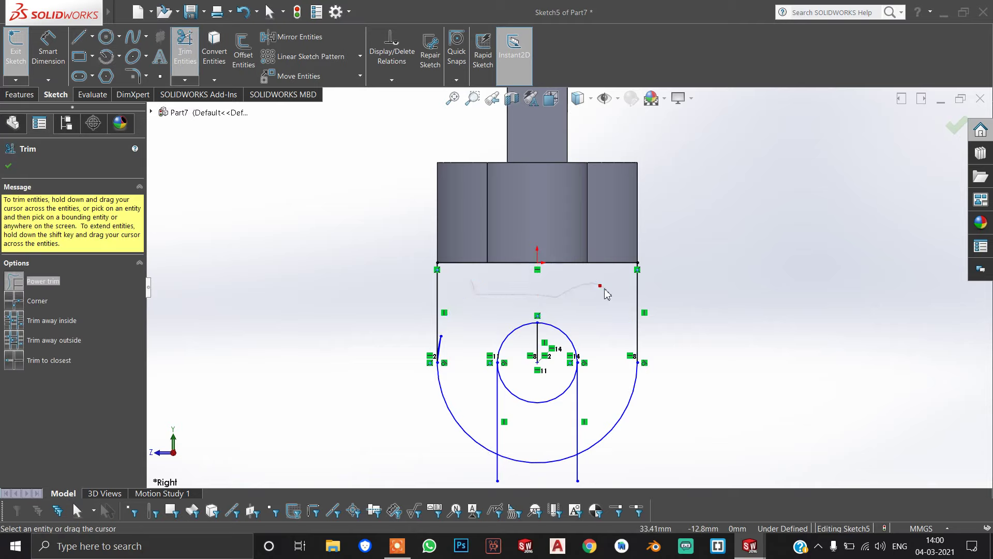
scroll(454, 340, down, 3)
drag(482, 309, 488, 310)
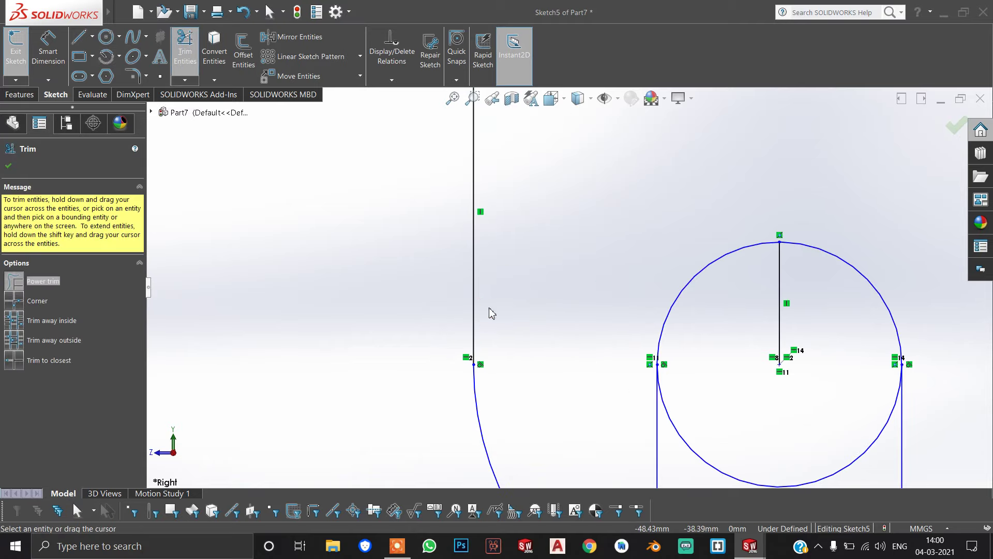
scroll(497, 321, up, 3)
mouse_move(645, 367)
mouse_down()
mouse_move(639, 444)
mouse_move(706, 461)
mouse_up()
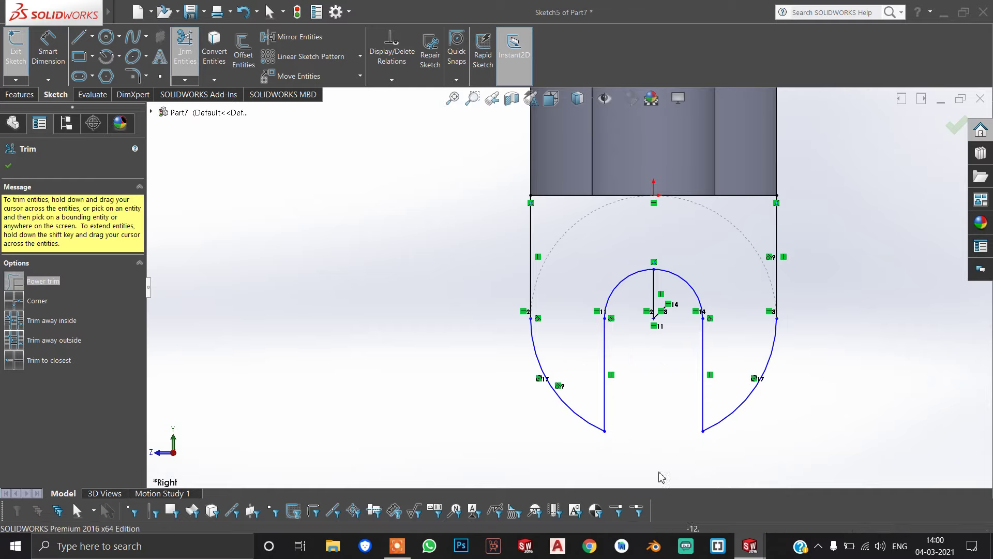
scroll(659, 474, up, 2)
click(956, 125)
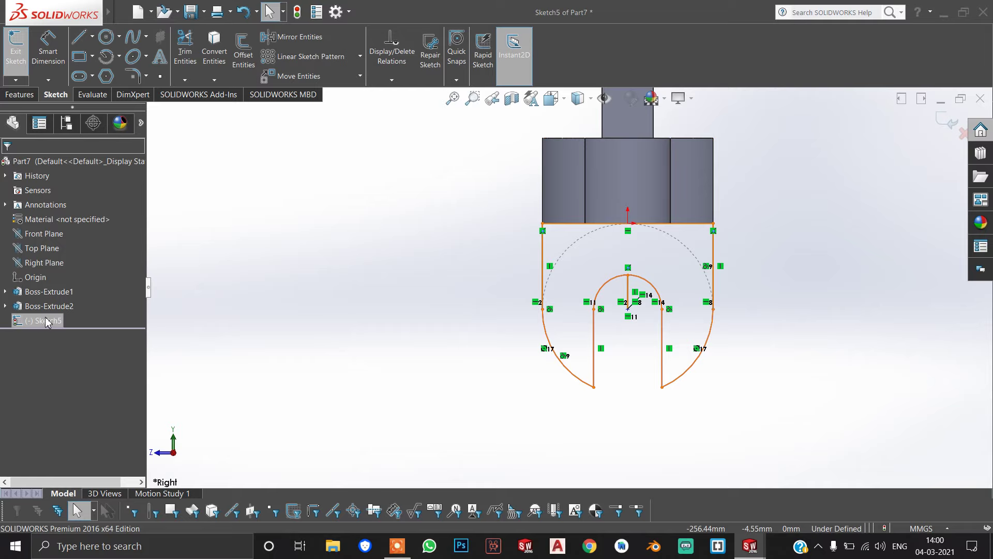
- Extrude Sketch5's U region 15 mm in both directions into Boss-Extrude3
click(21, 95)
click(21, 52)
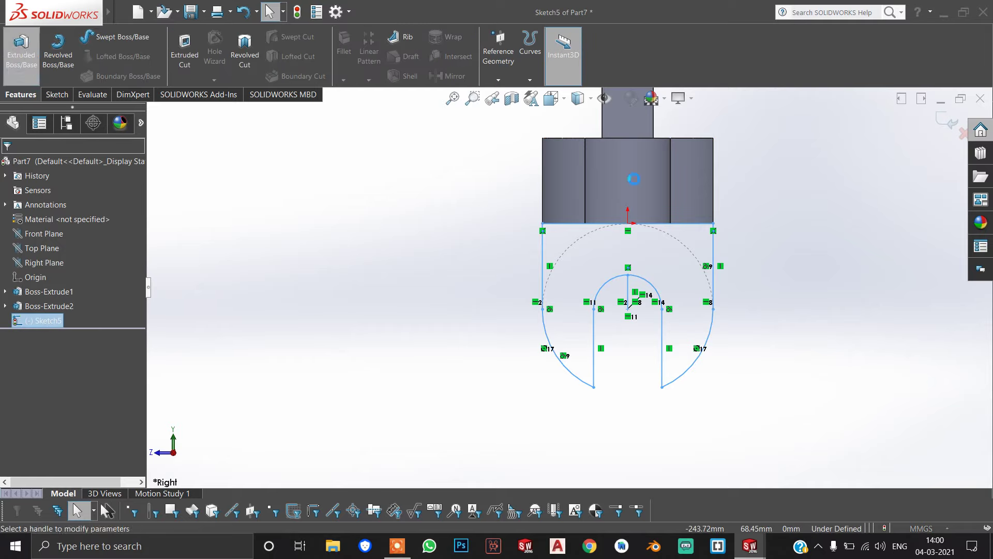
click(677, 289)
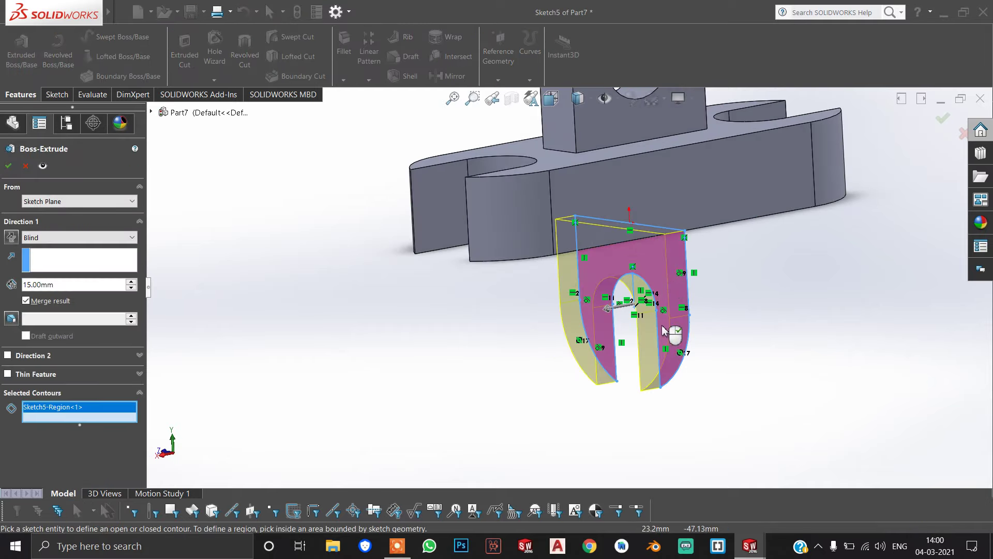
middle_drag(745, 413, 699, 405)
click(9, 356)
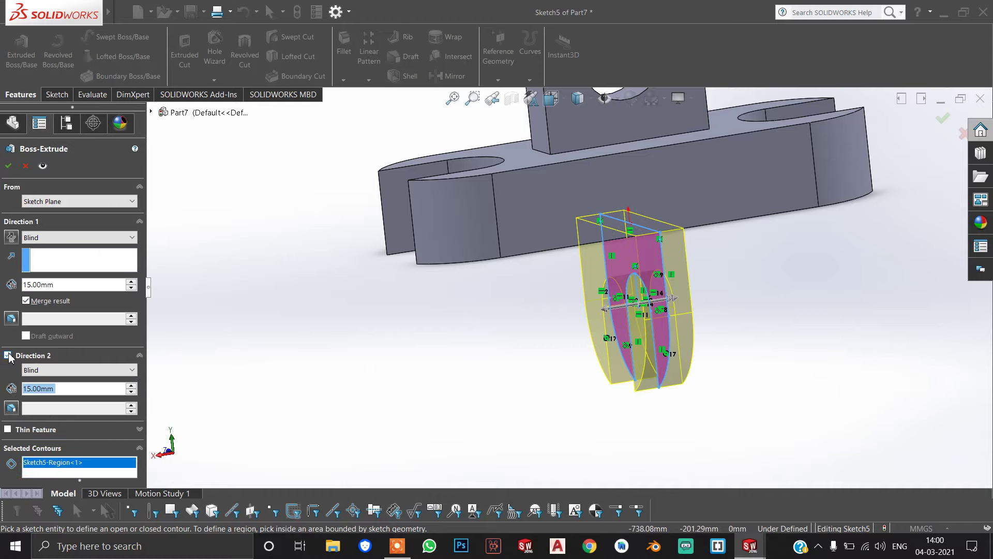
click(65, 283)
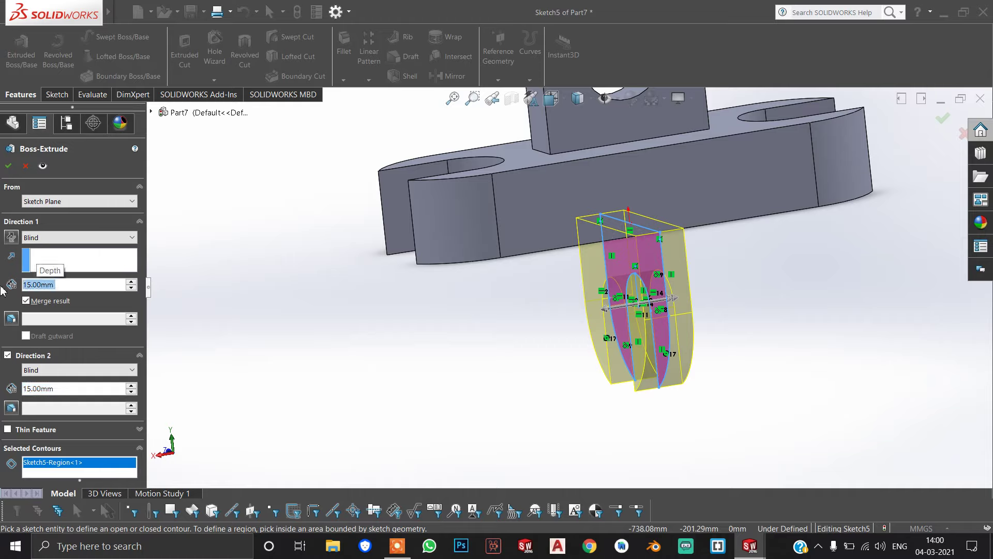
drag(89, 388, 32, 389)
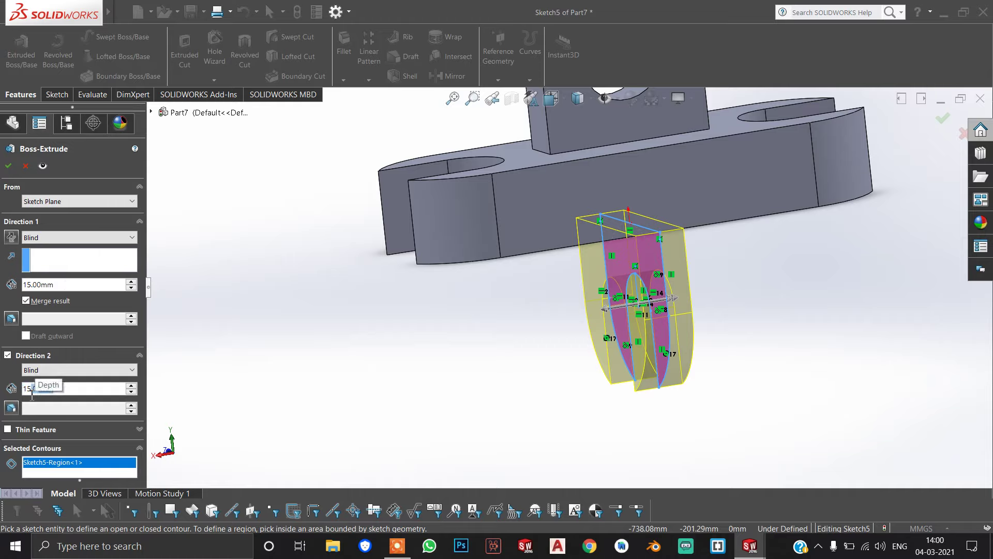
key(BackSpace)
key(BackSpace)
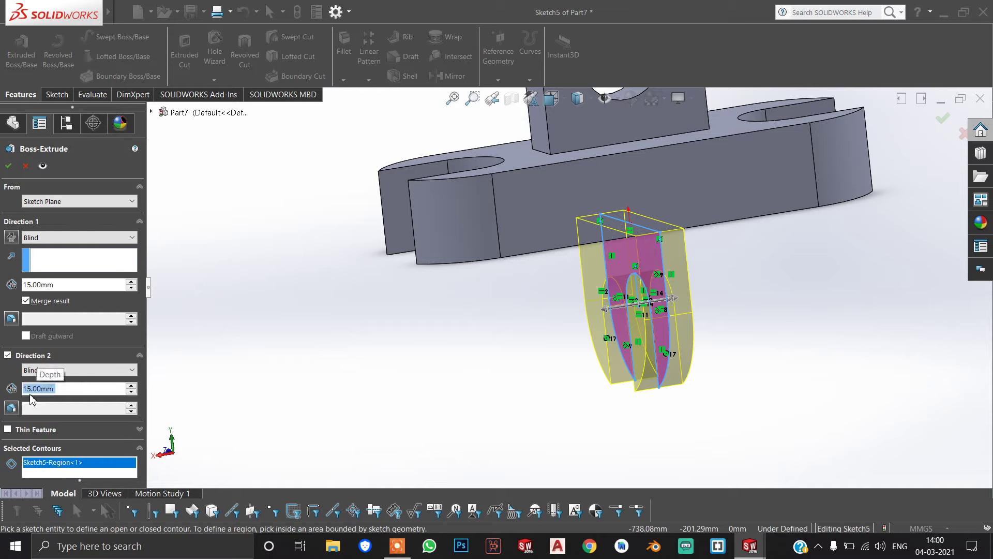
right_click(912, 147)
mouse_move(752, 288)
middle_down()
mouse_move(854, 349)
mouse_move(747, 255)
middle_up()
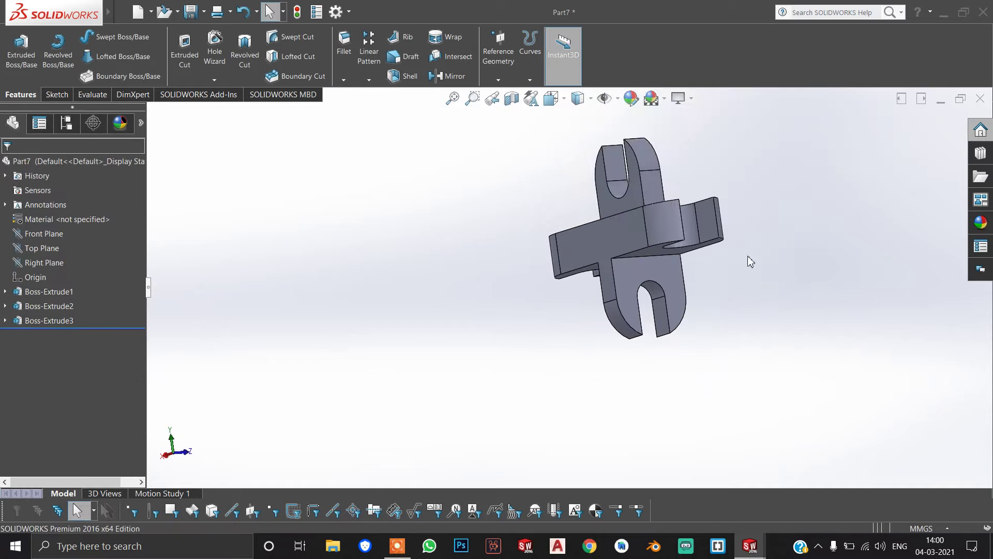
- Reorient the part to a standard angled view showing both slotted brackets
key(space)
middle_drag(512, 249, 626, 275)
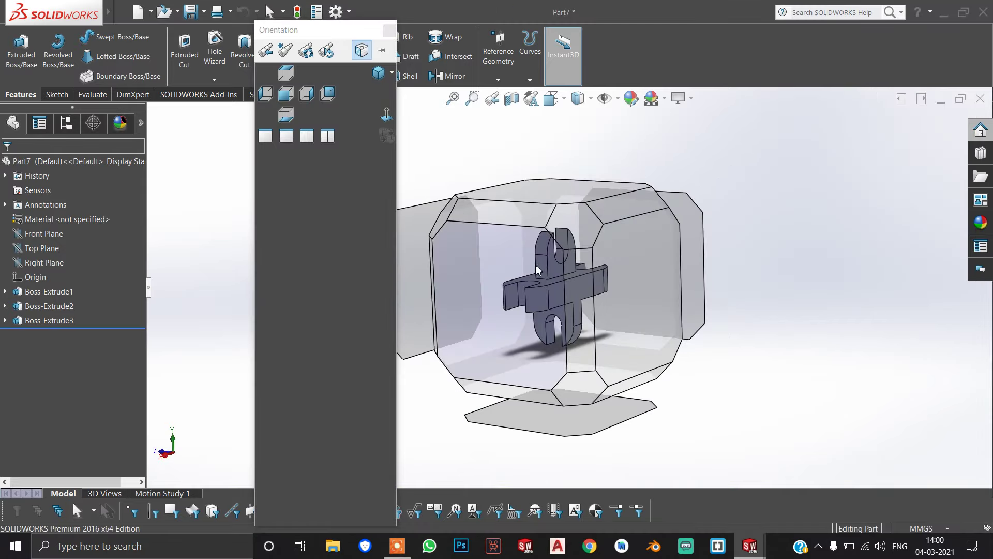
middle_drag(594, 453, 723, 443)
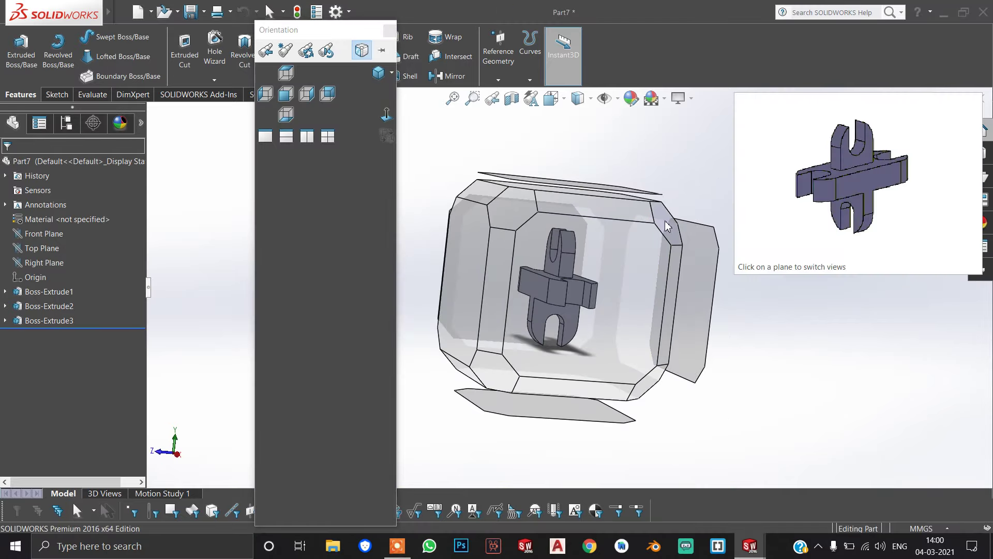
click(666, 225)
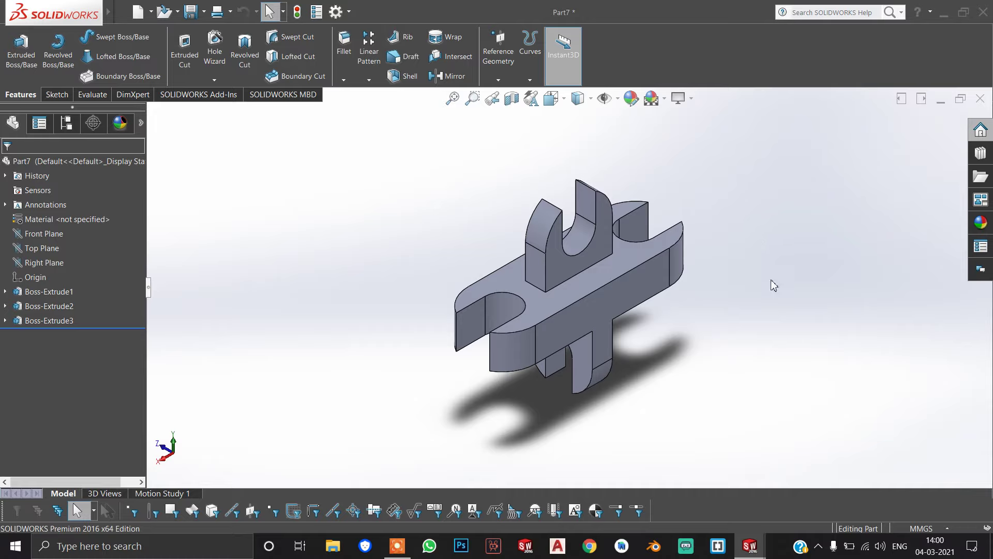